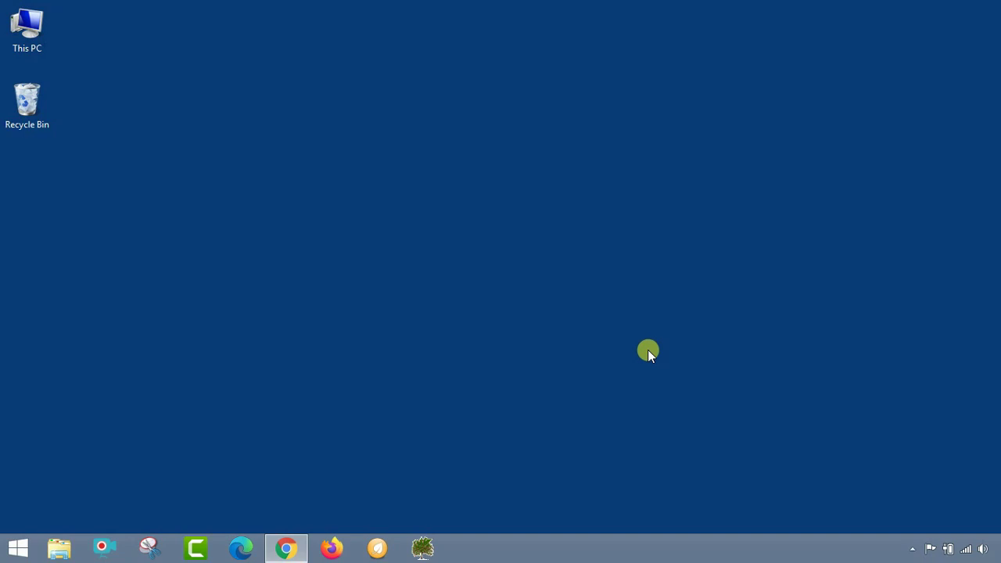
Restore the Chrome browser window from the taskbar
{"action": "left_click", "coordinate": [305, 555]}
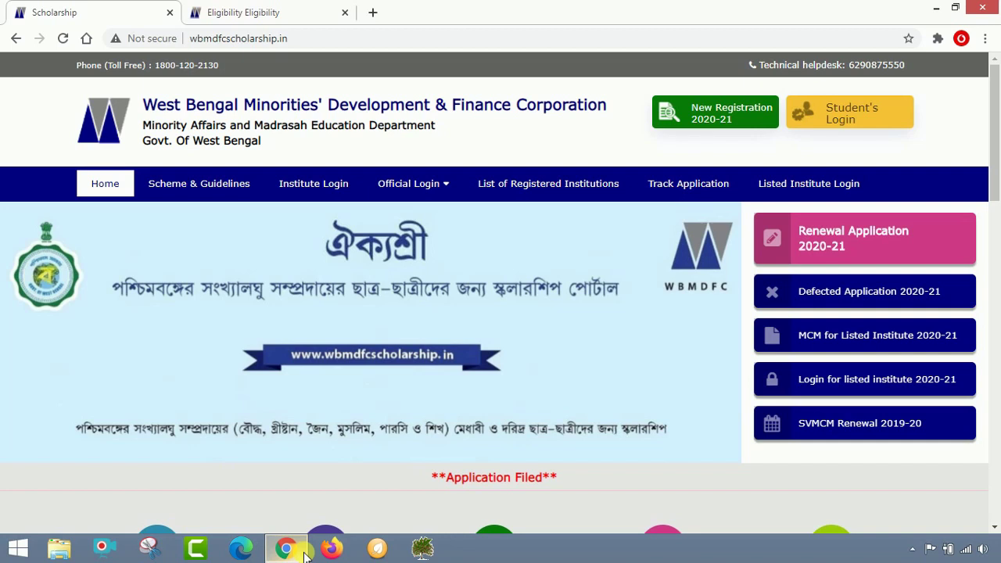
Switch to the TSP Eligibility page and highlight 'class XI upto PhD'
{"action": "left_click", "coordinate": [281, 11]}
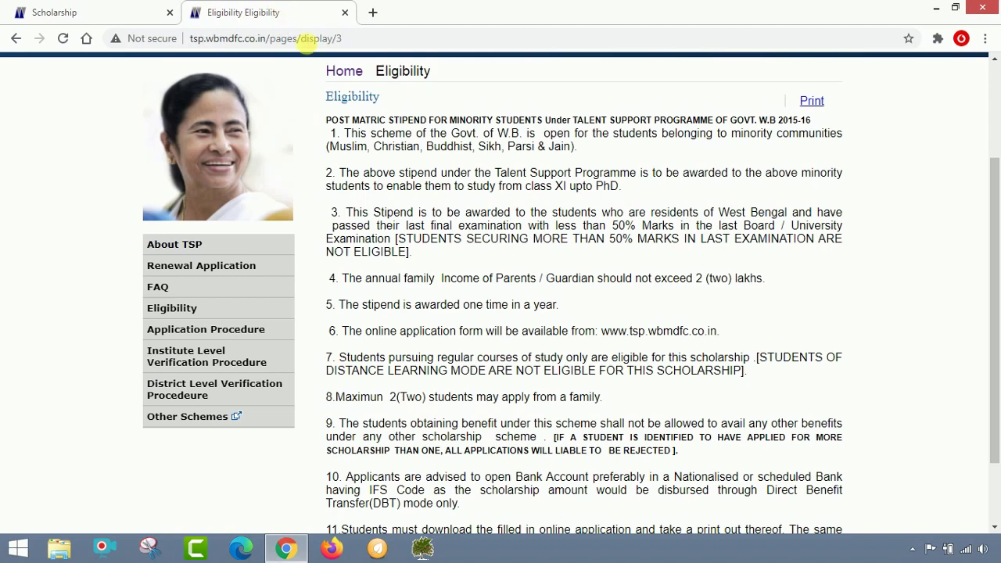
{"action": "scroll", "coordinate": [457, 266], "scroll_direction": "up", "scroll_amount": 2}
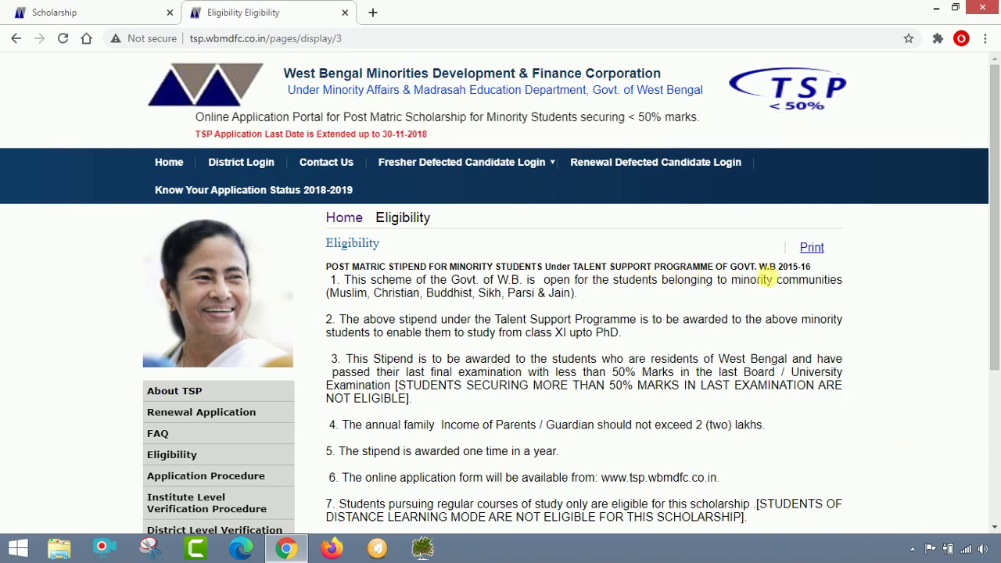
{"action": "scroll", "coordinate": [667, 285], "scroll_direction": "down", "scroll_amount": 1}
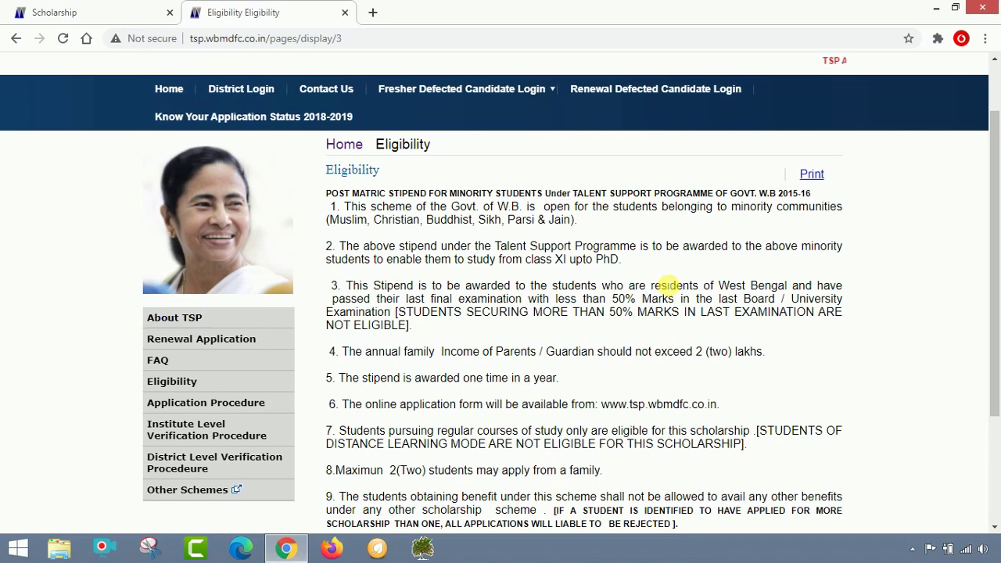
{"action": "left_click_drag", "start_coordinate": [526, 261], "coordinate": [626, 266]}
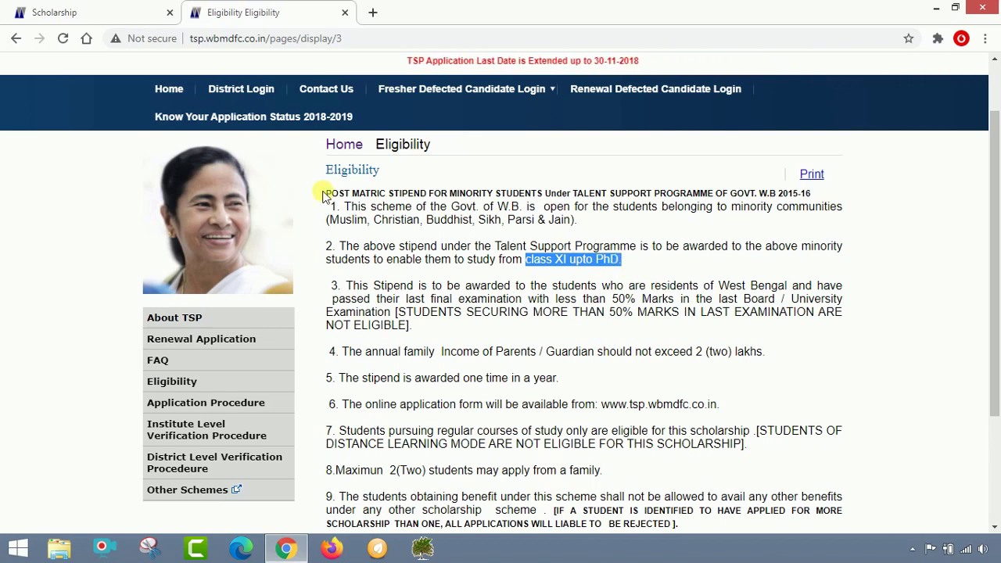
Highlight the eligible minority communities, then the under-50% marks condition in item 3
{"action": "left_click_drag", "start_coordinate": [335, 212], "coordinate": [573, 223]}
{"action": "left_click", "coordinate": [418, 249]}
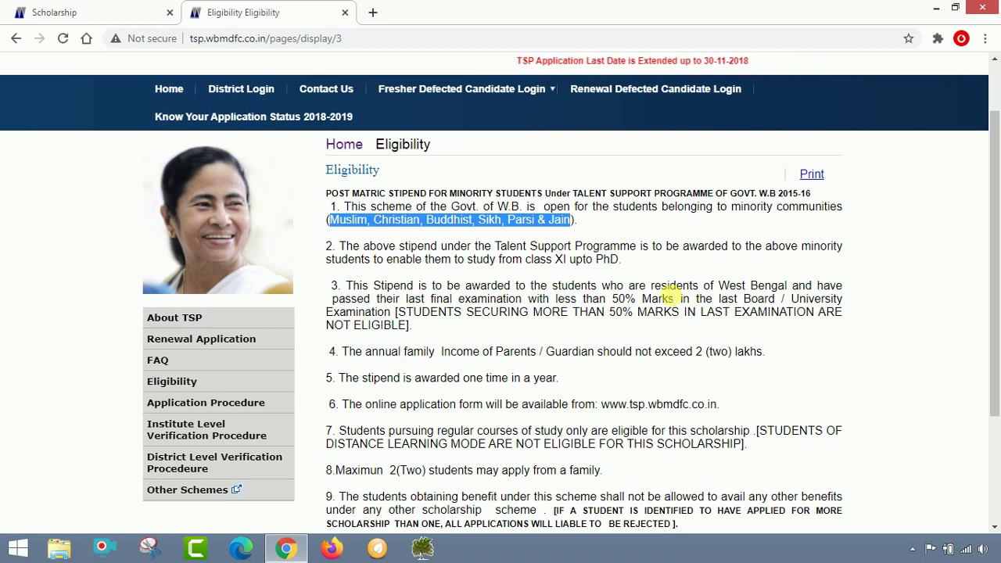
{"action": "left_click", "coordinate": [542, 326]}
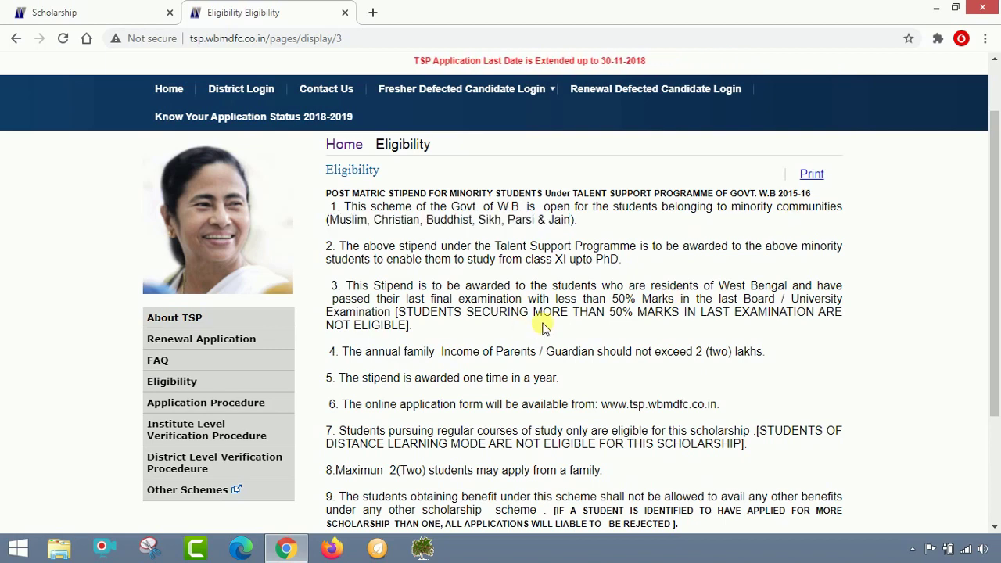
{"action": "left_click", "coordinate": [411, 311]}
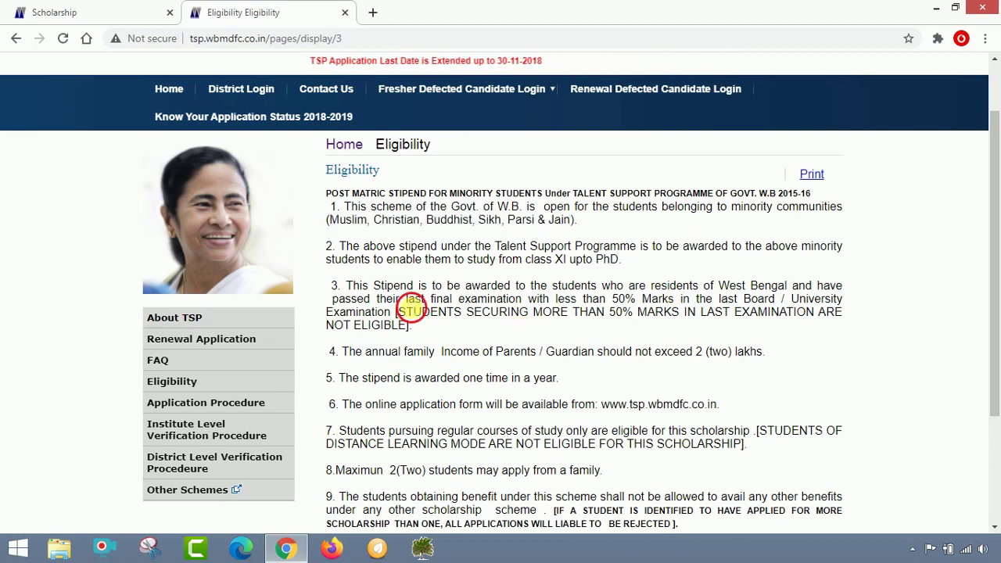
{"action": "left_click_drag", "start_coordinate": [412, 311], "coordinate": [713, 311]}
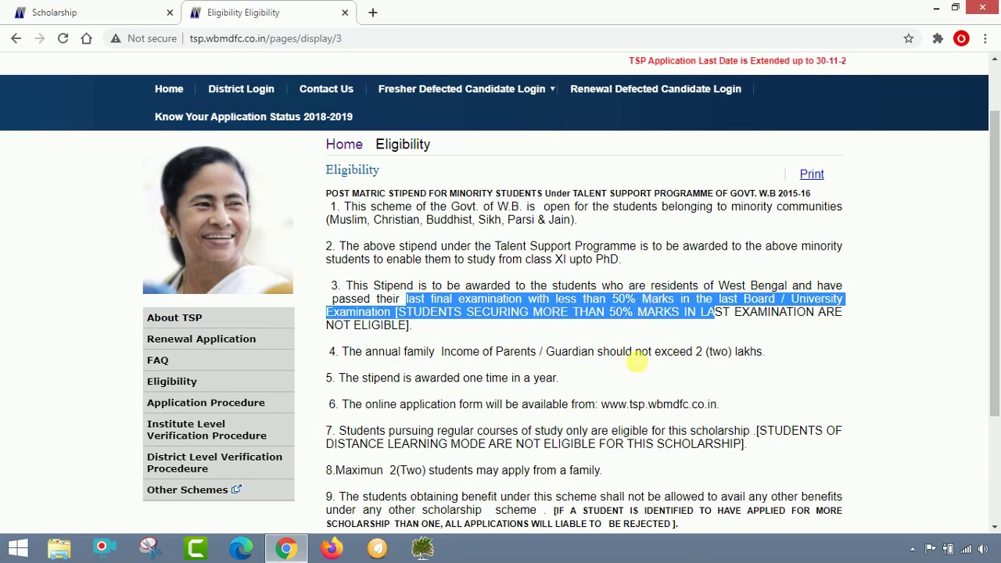
Highlight the 2 lakh family income limit, scroll to the footer, then return to the Scholarship page
{"action": "scroll", "coordinate": [637, 361], "scroll_direction": "down", "scroll_amount": 2}
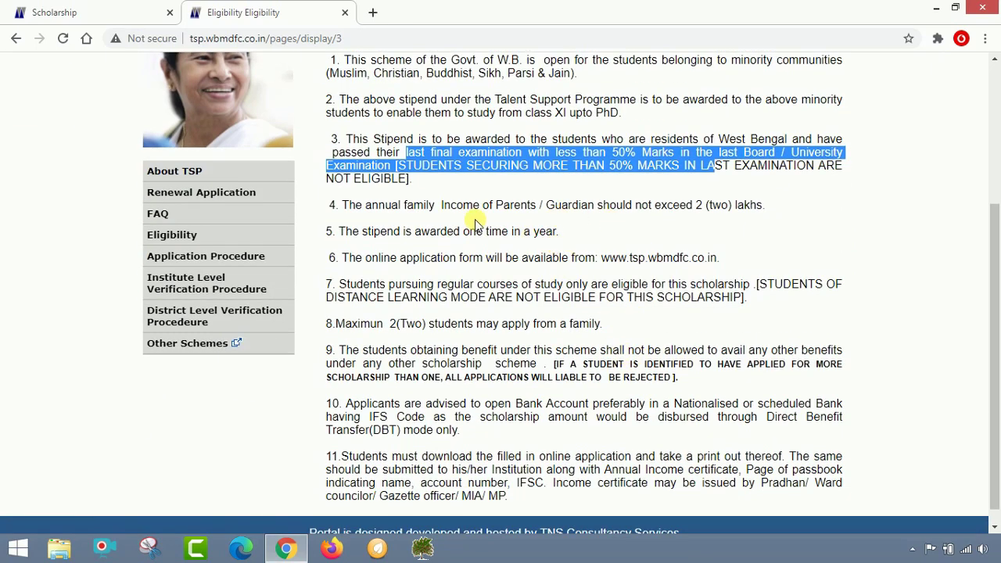
{"action": "left_click_drag", "start_coordinate": [342, 208], "coordinate": [766, 216]}
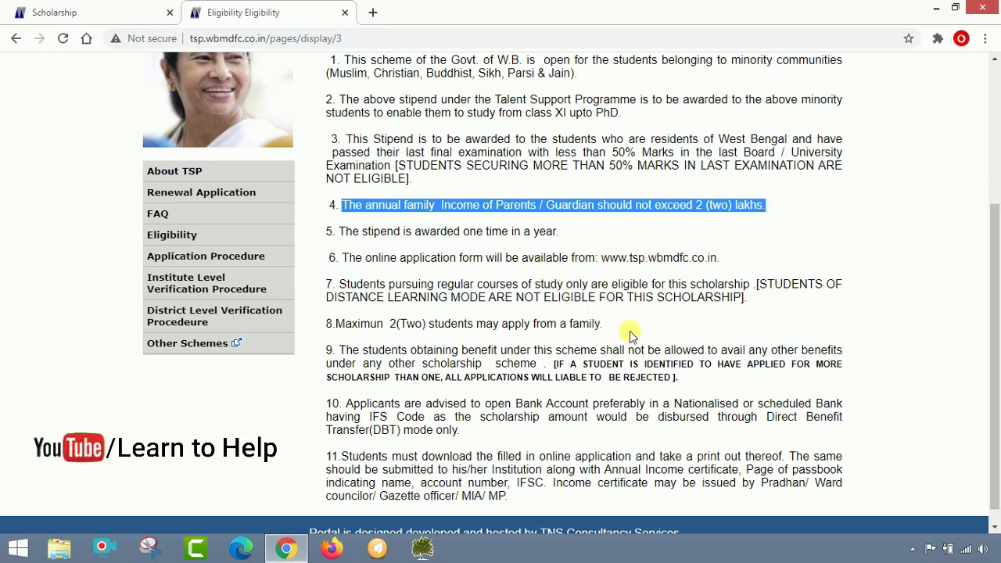
{"action": "scroll", "coordinate": [622, 334], "scroll_direction": "down", "scroll_amount": 1}
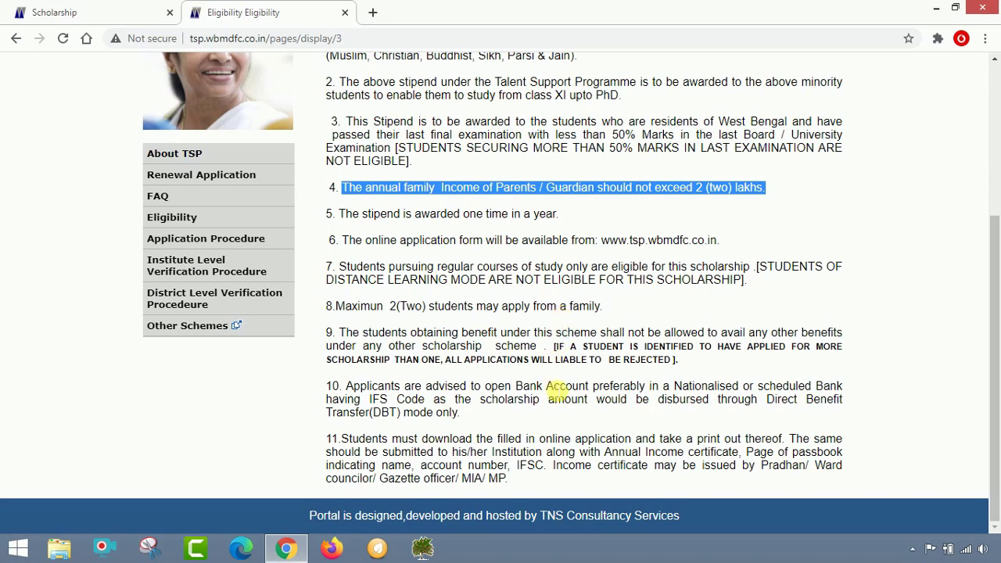
{"action": "scroll", "coordinate": [552, 384], "scroll_direction": "up", "scroll_amount": 5}
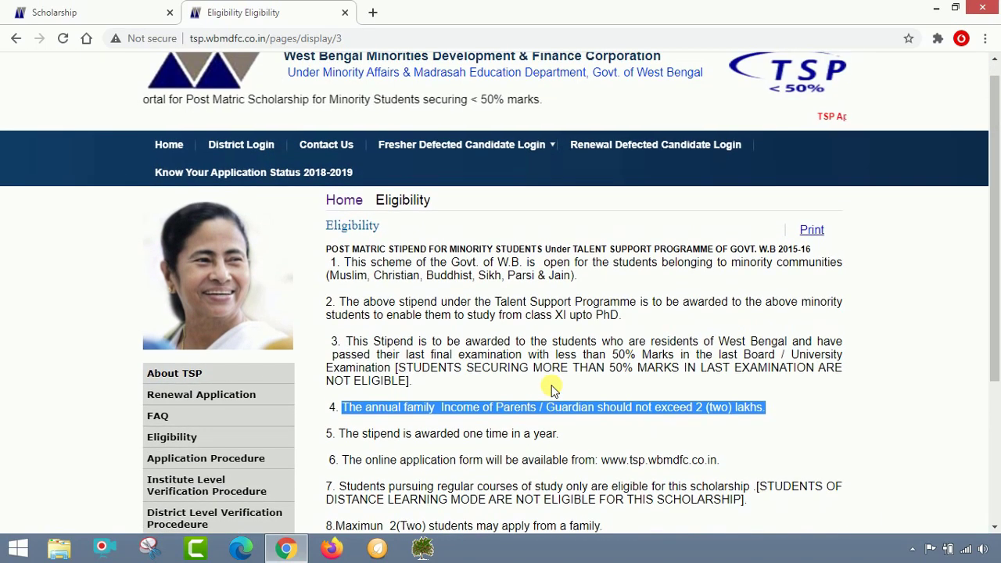
{"action": "left_click", "coordinate": [47, 12]}
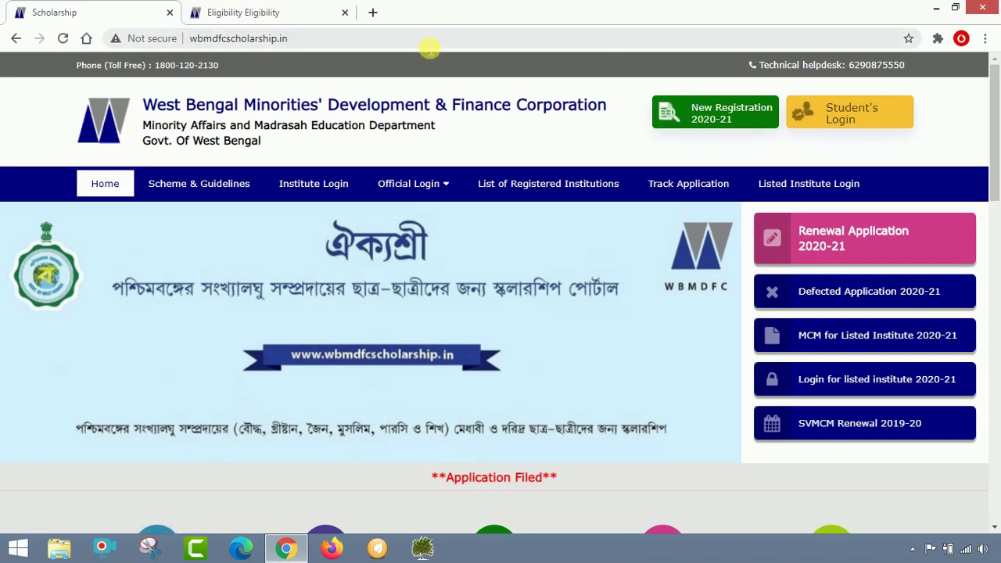
Search Google for 'WBMDFC' in a new tab
{"action": "left_click", "coordinate": [429, 47]}
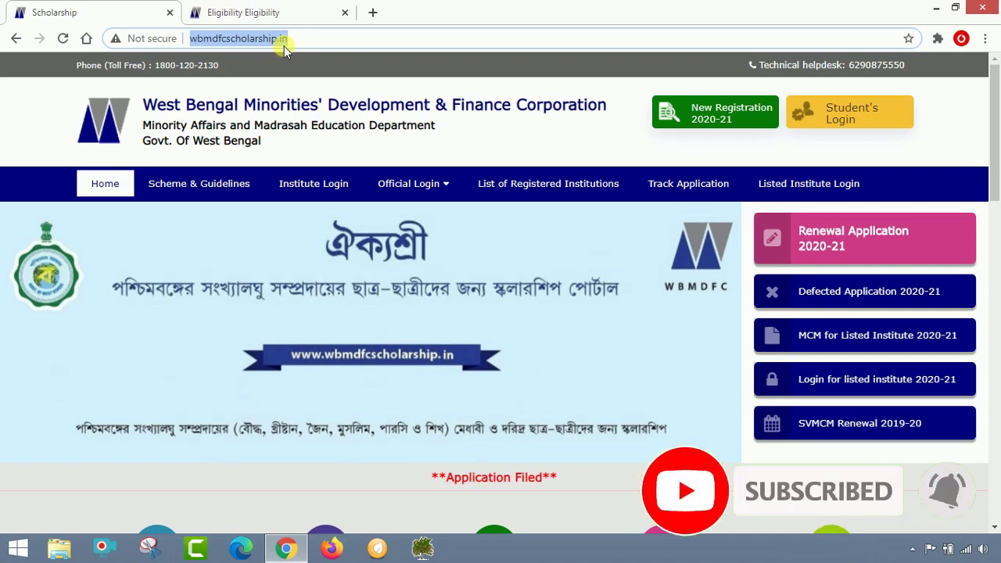
{"action": "left_click", "coordinate": [373, 12]}
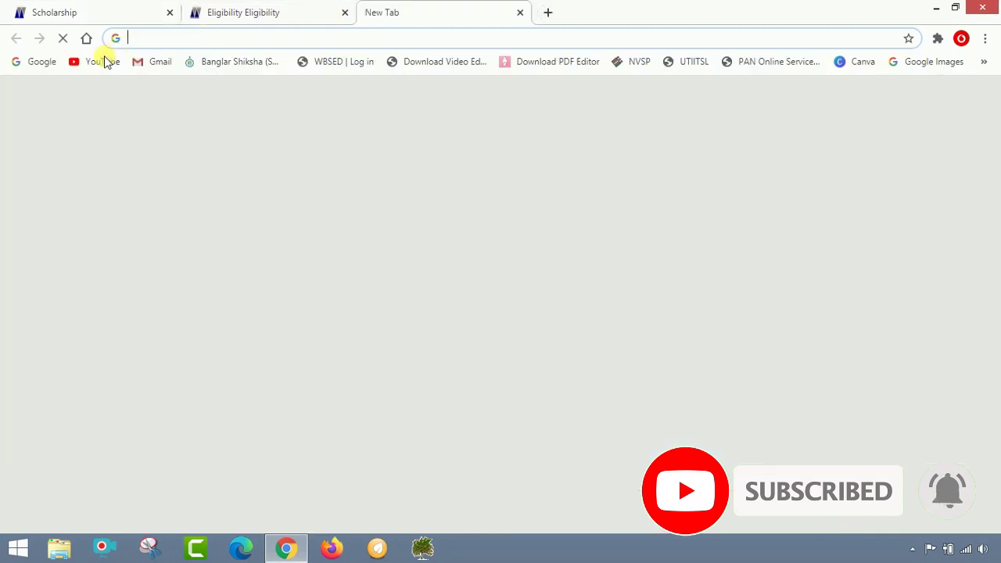
{"action": "left_click", "coordinate": [58, 62]}
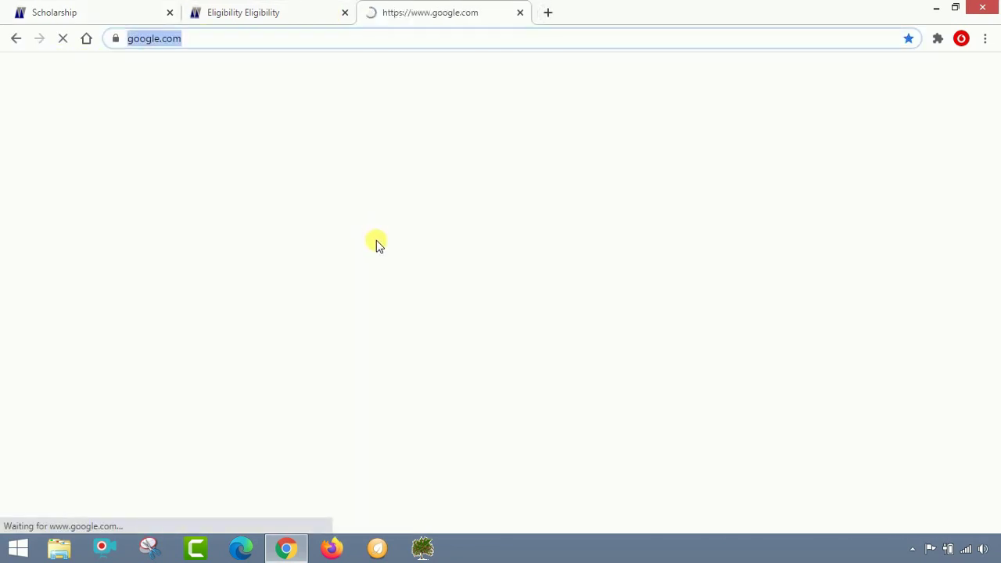
{"action": "left_click", "coordinate": [372, 269]}
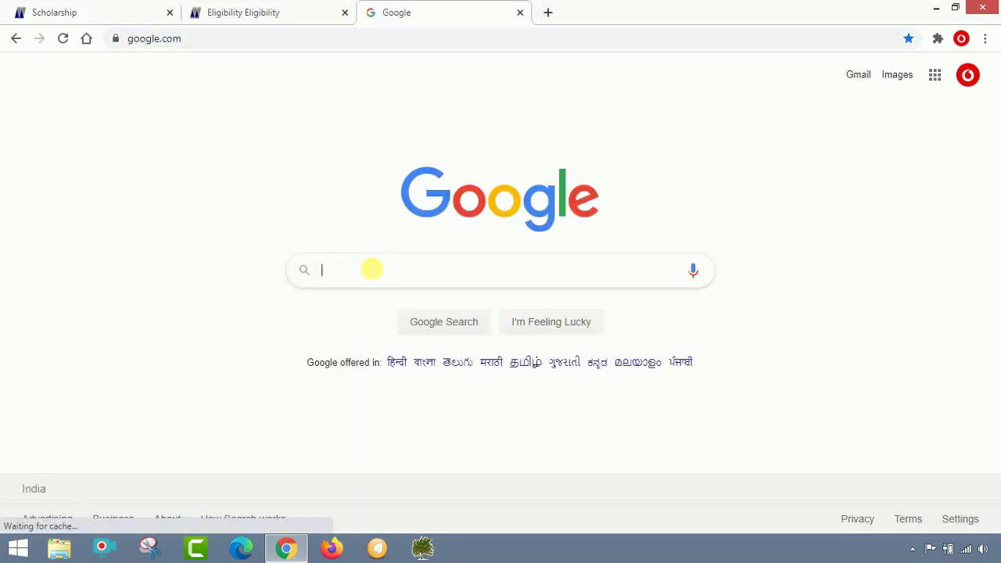
{"action": "type", "text": "WB"}
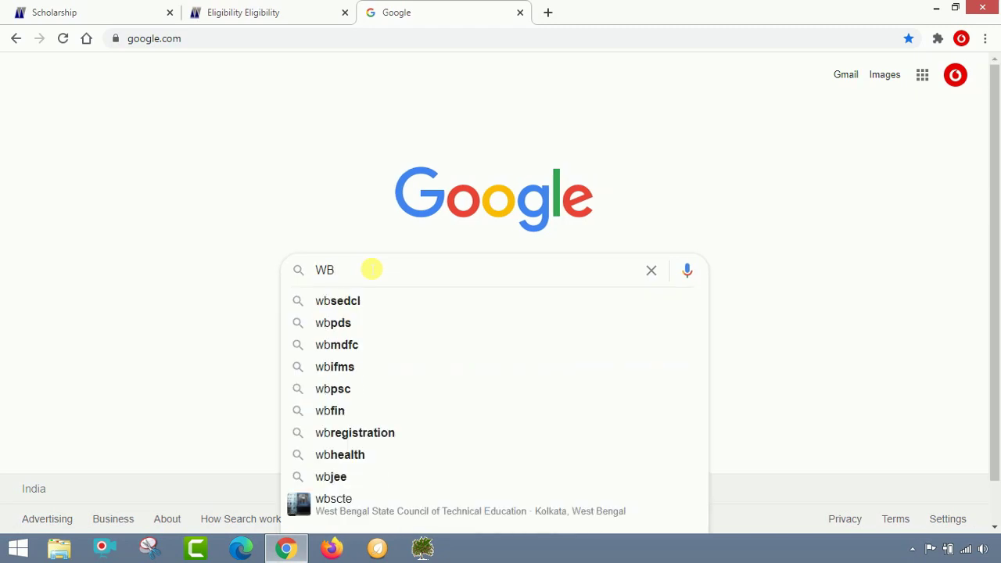
{"action": "type", "text": "MDFC"}
{"action": "key", "text": "Return"}
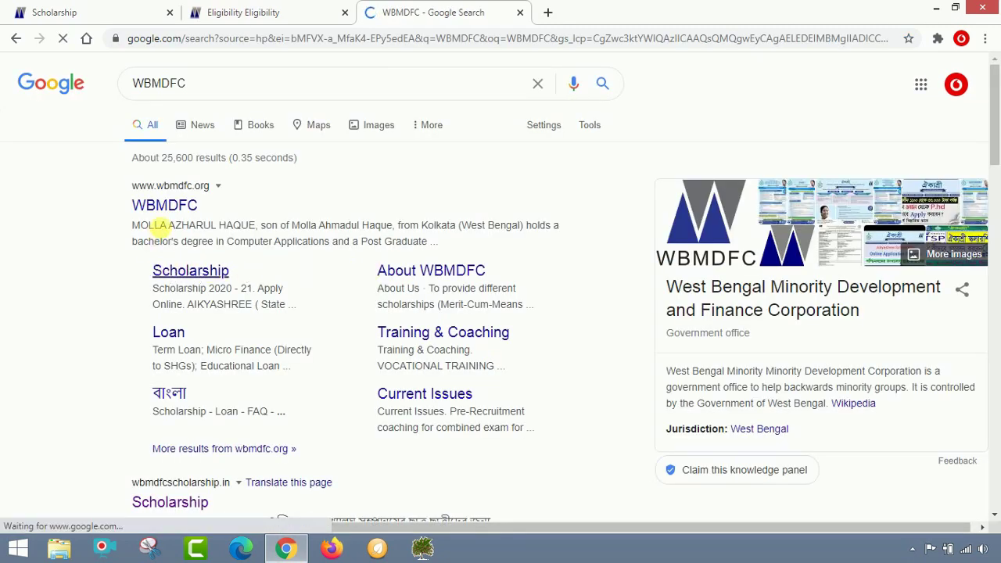
Follow the WBMDFC Scholarship result's Apply Online link to the Aikyashree portal, then close the WBMDFC tab
{"action": "left_click", "coordinate": [191, 274]}
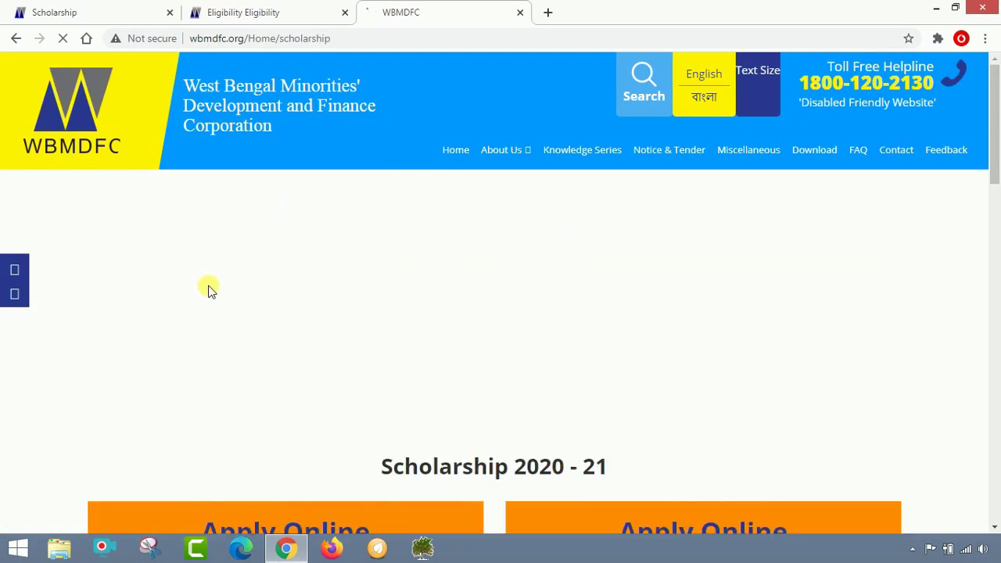
{"action": "scroll", "coordinate": [756, 329], "scroll_direction": "down", "scroll_amount": 4}
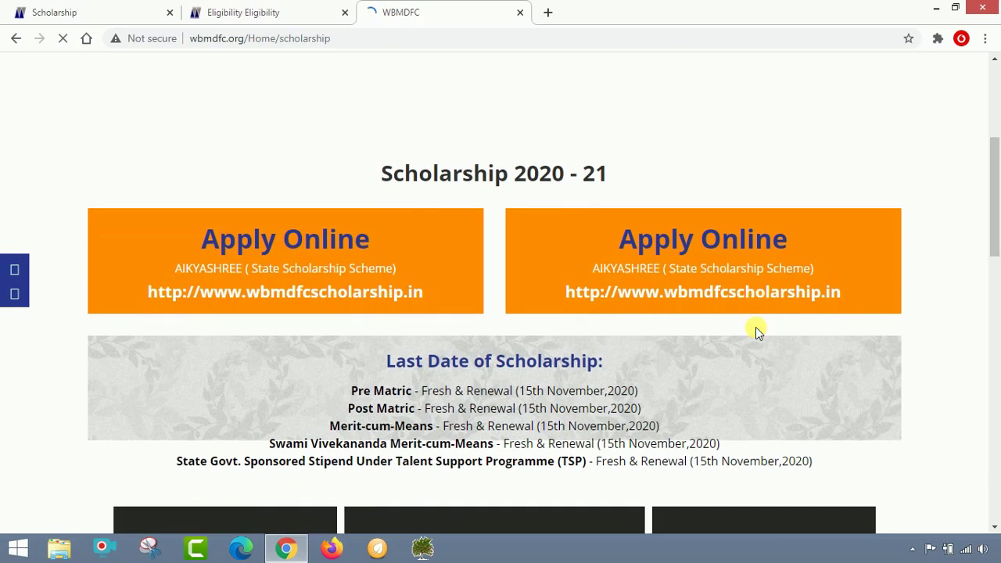
{"action": "left_click", "coordinate": [318, 246]}
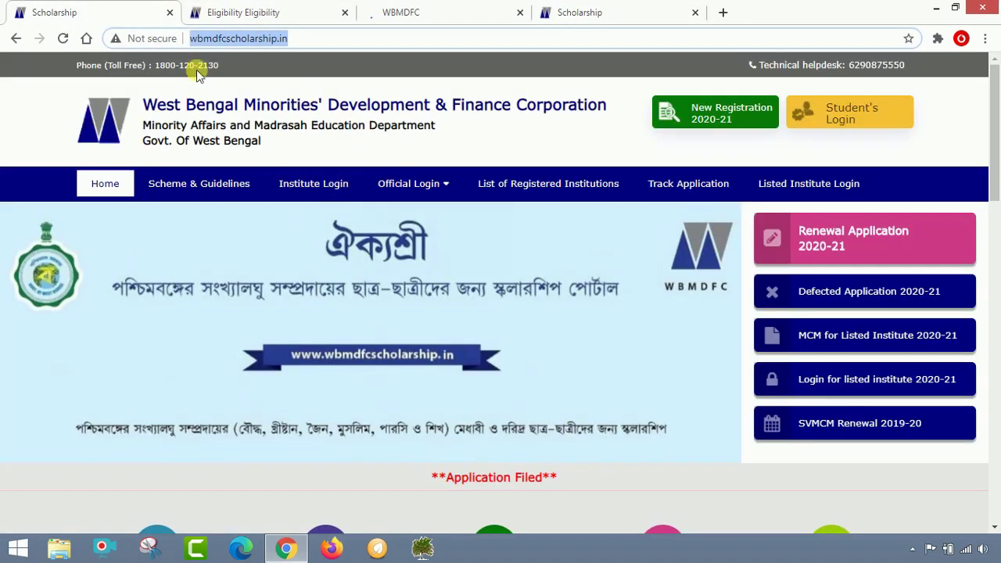
{"action": "left_click", "coordinate": [593, 9]}
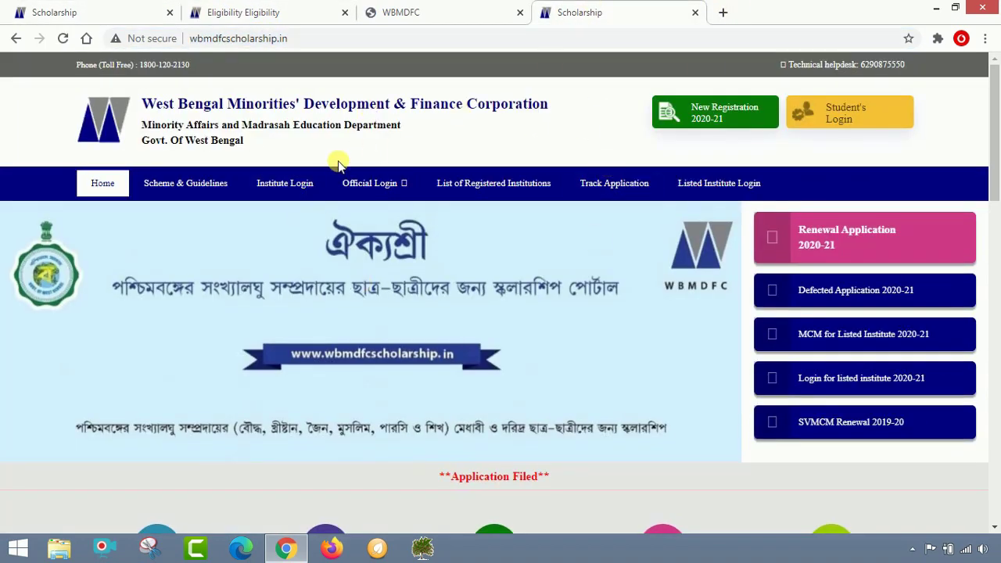
{"action": "left_click", "coordinate": [406, 9]}
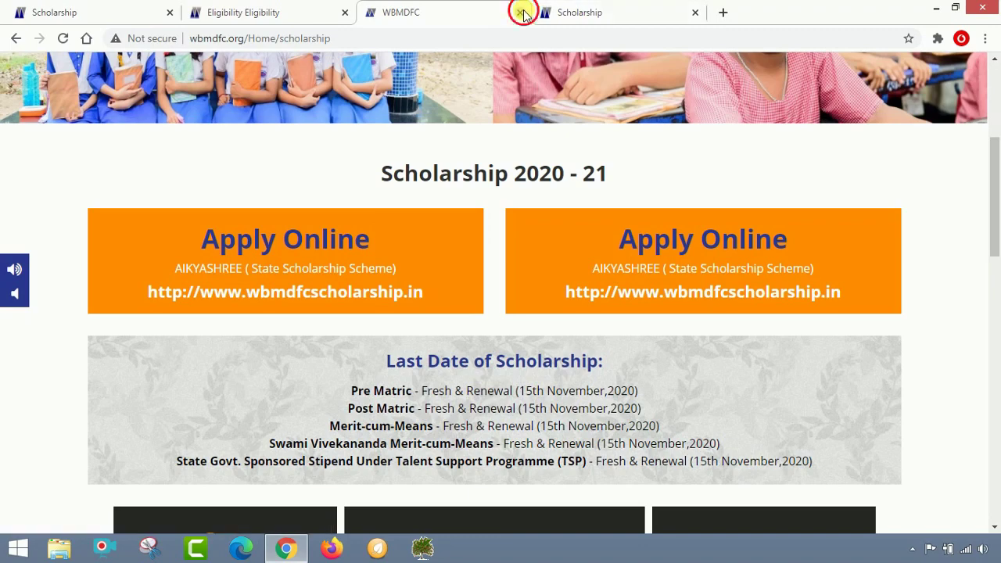
{"action": "left_click", "coordinate": [519, 12]}
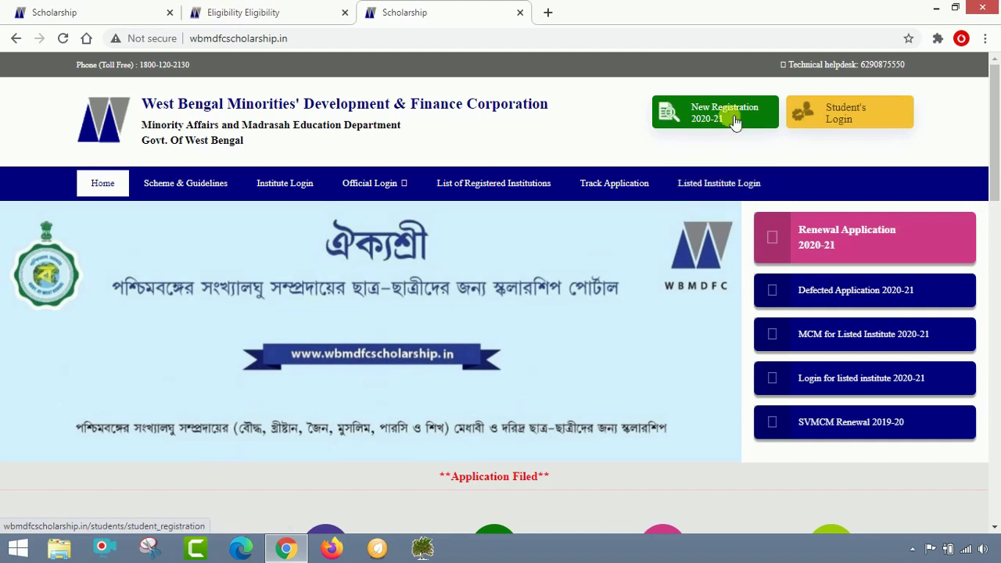
Start a New Registration 2020-21 and confirm Murshidabad as the institute's district
{"action": "left_click", "coordinate": [734, 119]}
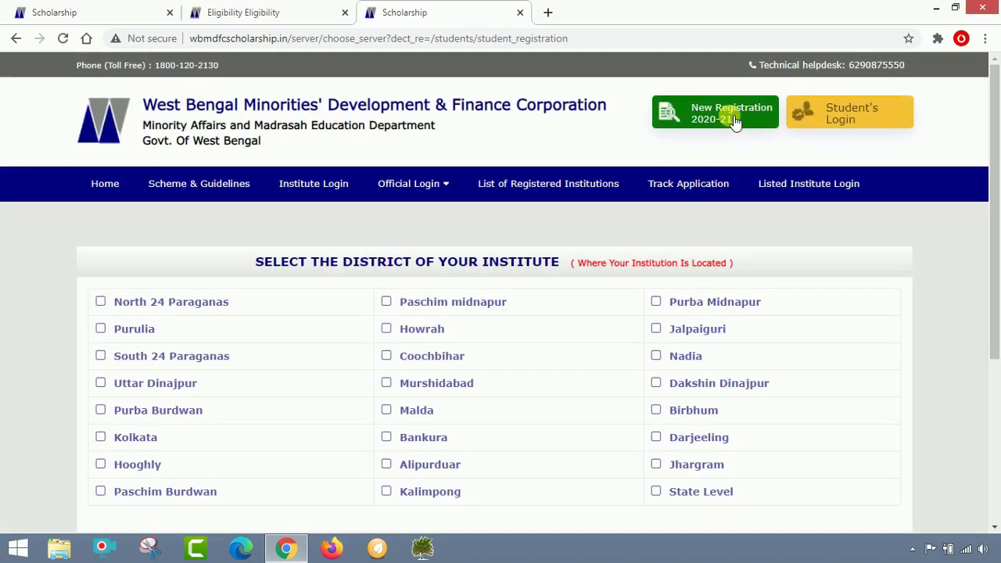
{"action": "scroll", "coordinate": [536, 212], "scroll_direction": "down", "scroll_amount": 2}
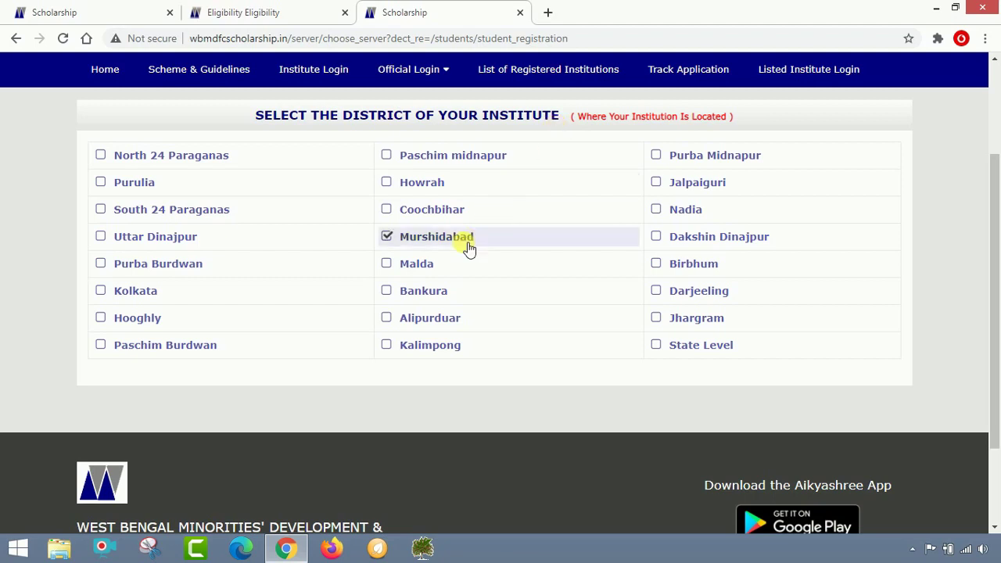
{"action": "left_click", "coordinate": [409, 241]}
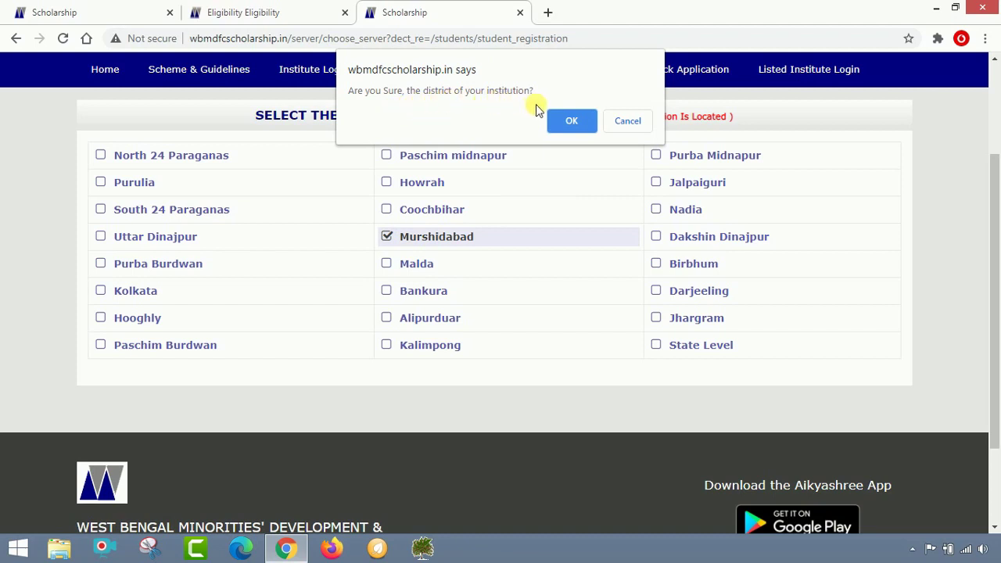
{"action": "left_click", "coordinate": [573, 122]}
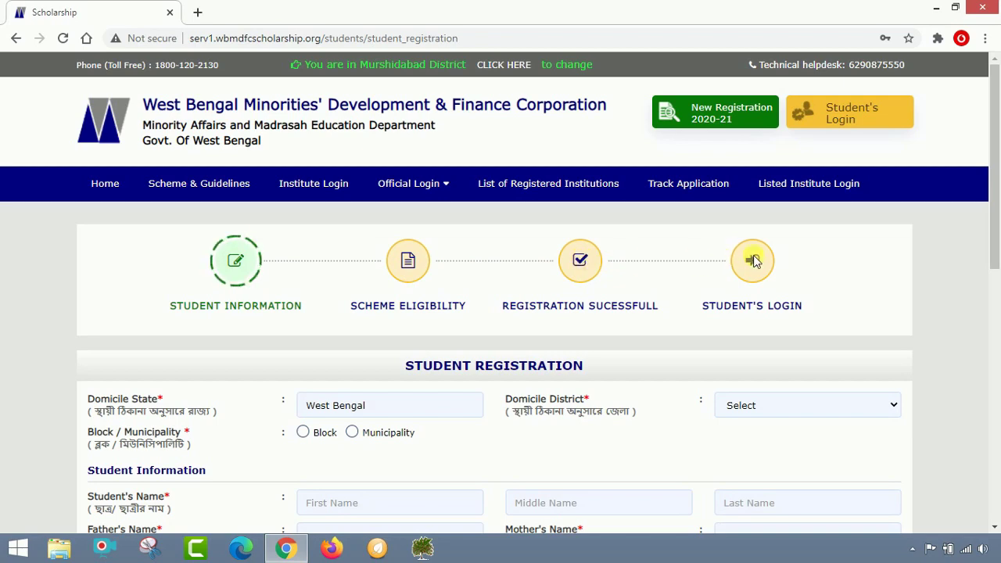
Choose MURSHIDABAD as domicile district, Block as area type, and Noada as the domicile block
{"action": "scroll", "coordinate": [480, 284], "scroll_direction": "down", "scroll_amount": 2}
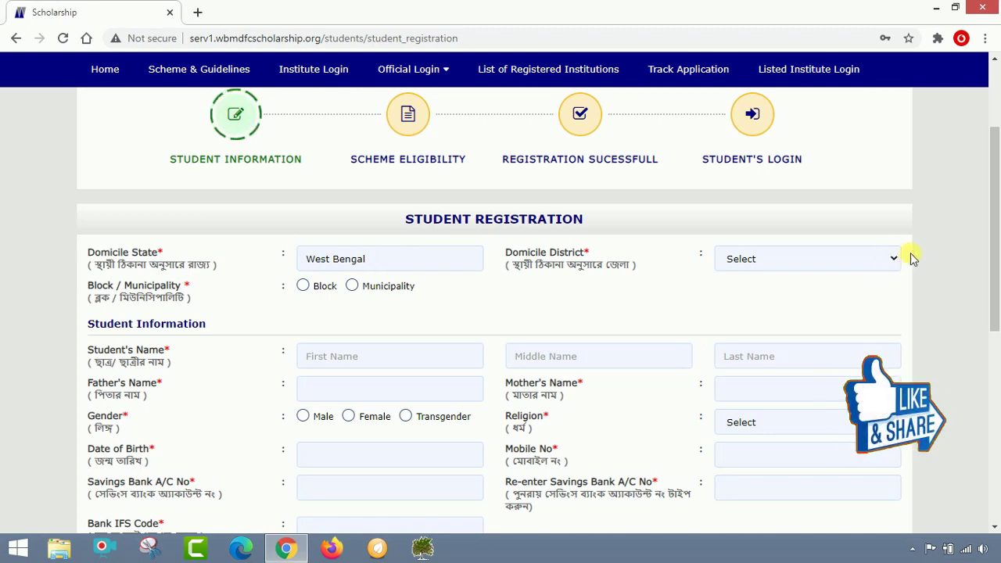
{"action": "left_click", "coordinate": [886, 257]}
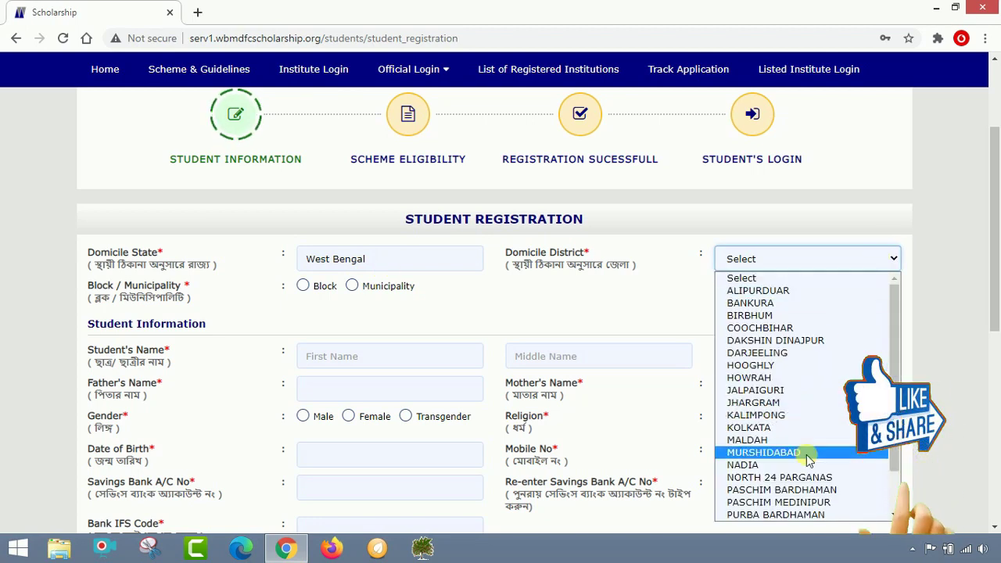
{"action": "left_click", "coordinate": [810, 457]}
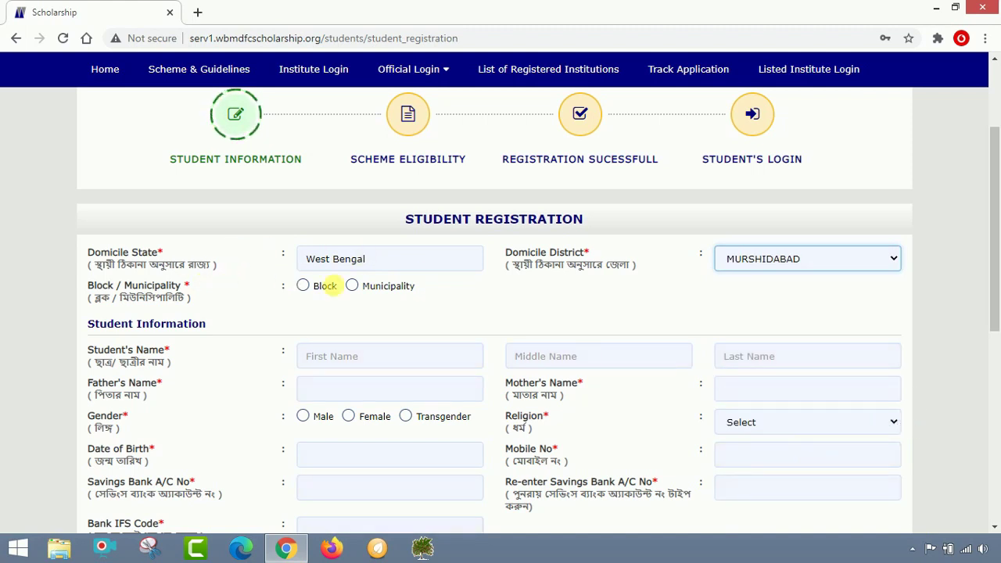
{"action": "left_click", "coordinate": [305, 286]}
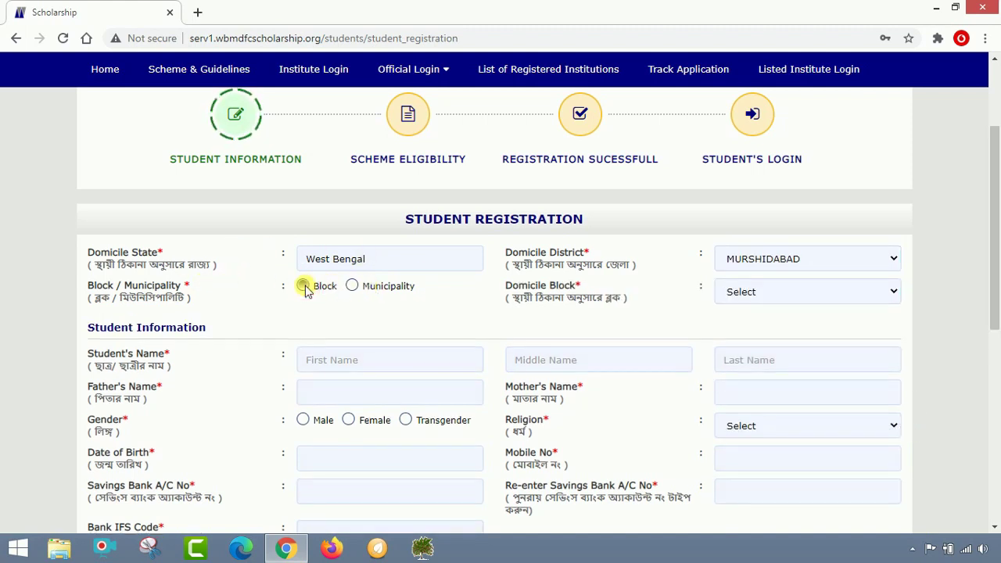
{"action": "left_click", "coordinate": [826, 290]}
{"action": "scroll", "coordinate": [801, 258], "scroll_direction": "down", "scroll_amount": 1}
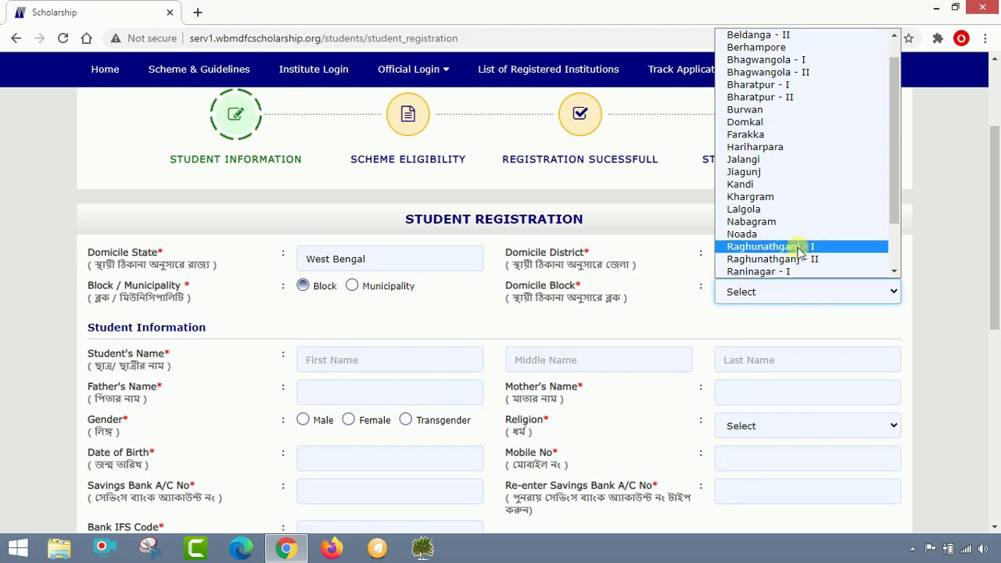
{"action": "left_click", "coordinate": [801, 236]}
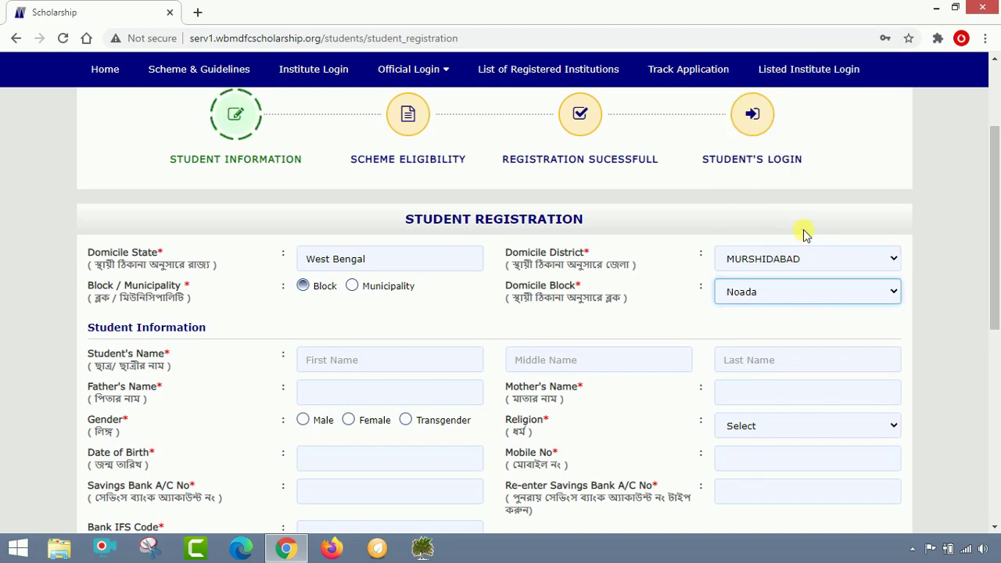
{"action": "scroll", "coordinate": [805, 239], "scroll_direction": "down", "scroll_amount": 2}
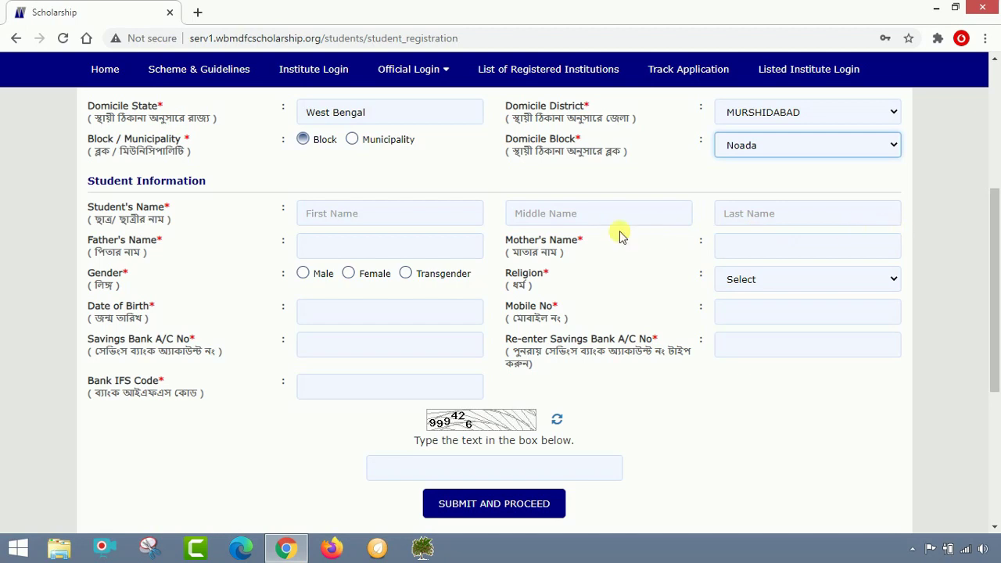
{"action": "left_click", "coordinate": [407, 223]}
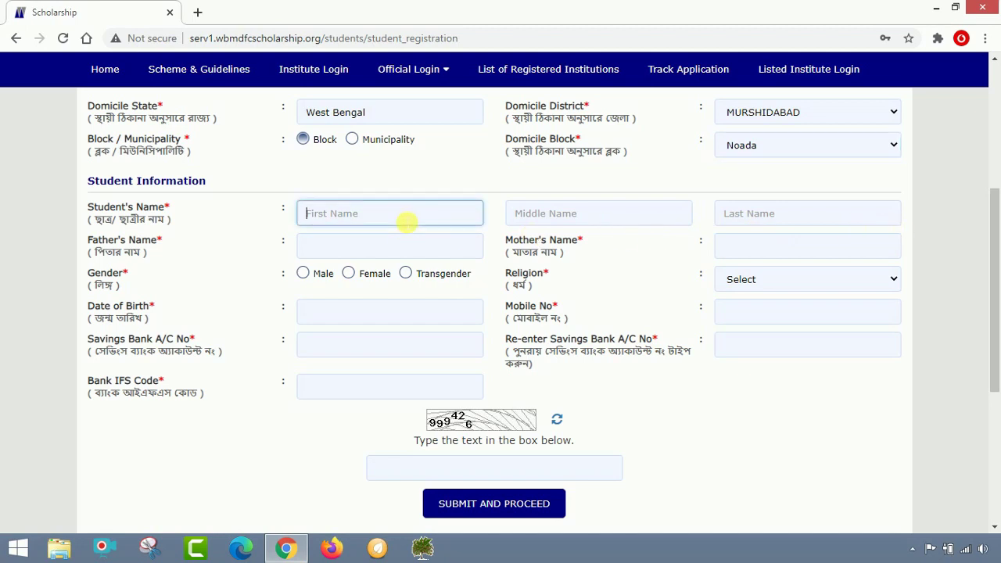
Enter the student's first, middle and last names, plus the father's and mother's names
{"action": "key", "text": "BackSpace"}
{"action": "key", "text": "Tab"}
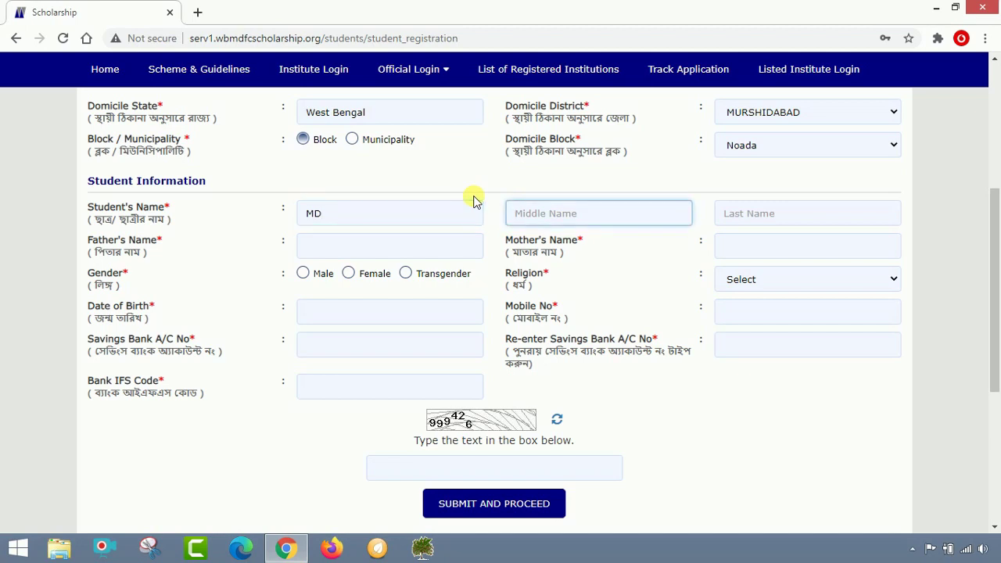
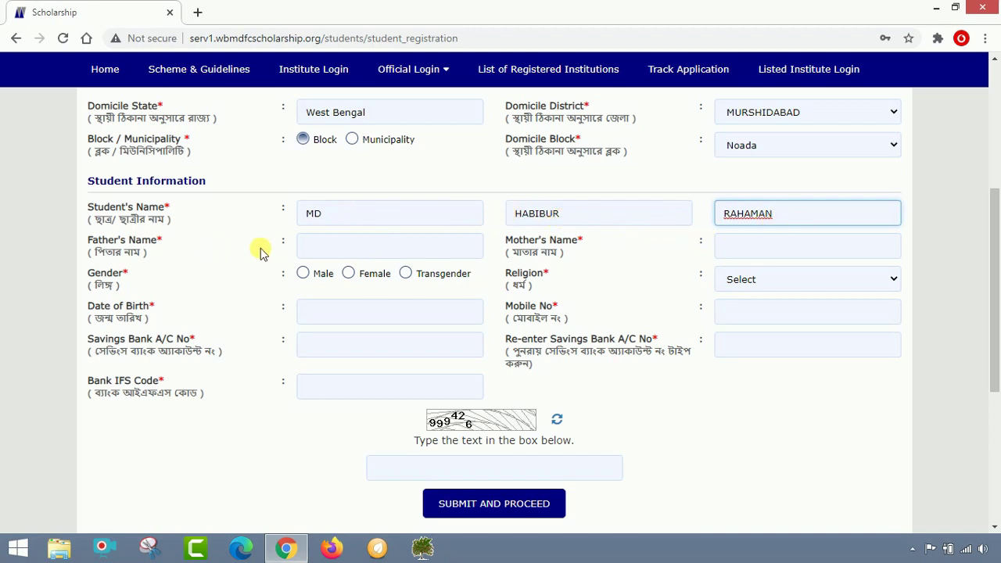
{"action": "left_click", "coordinate": [322, 247]}
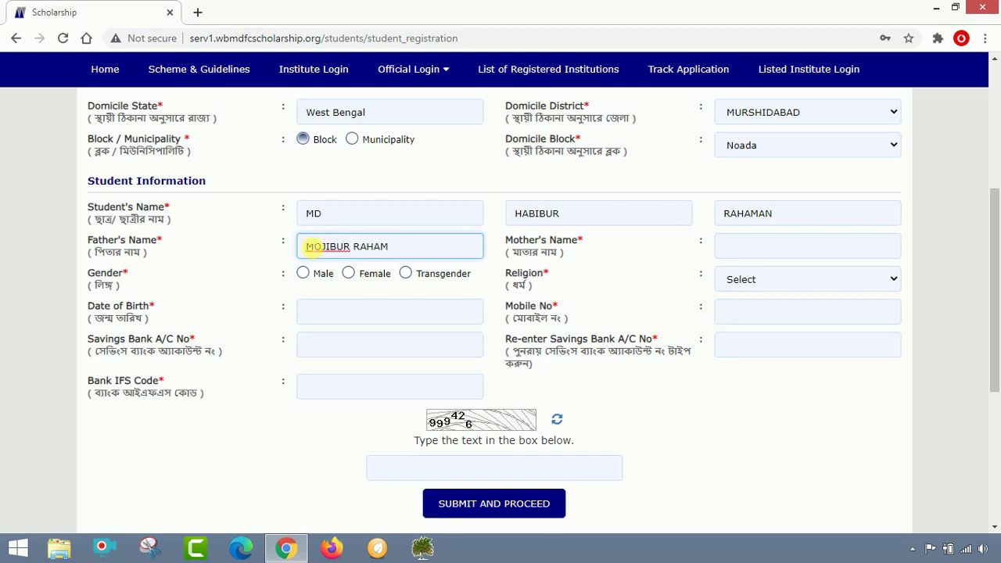
{"action": "left_click", "coordinate": [786, 256]}
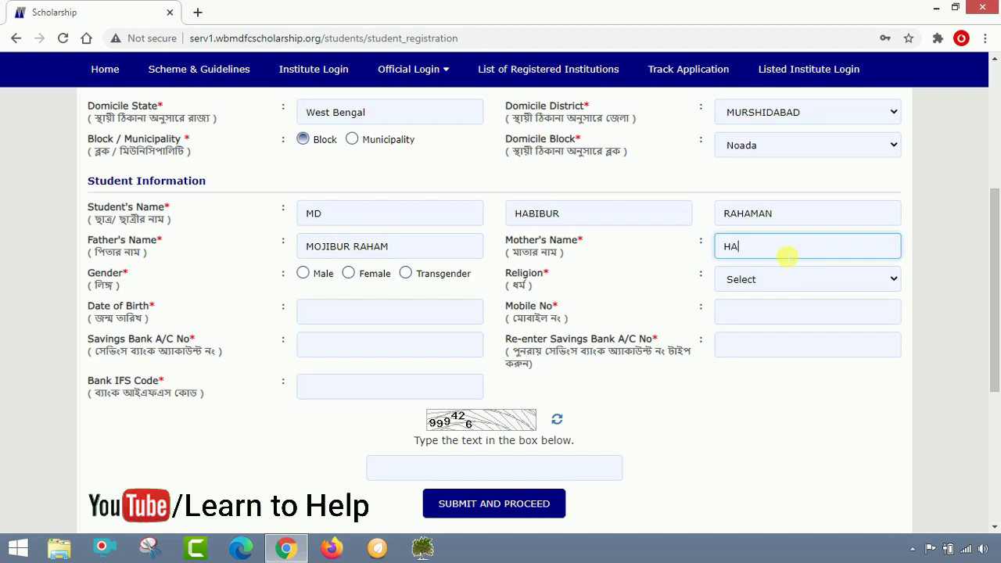
{"action": "left_click", "coordinate": [303, 273]}
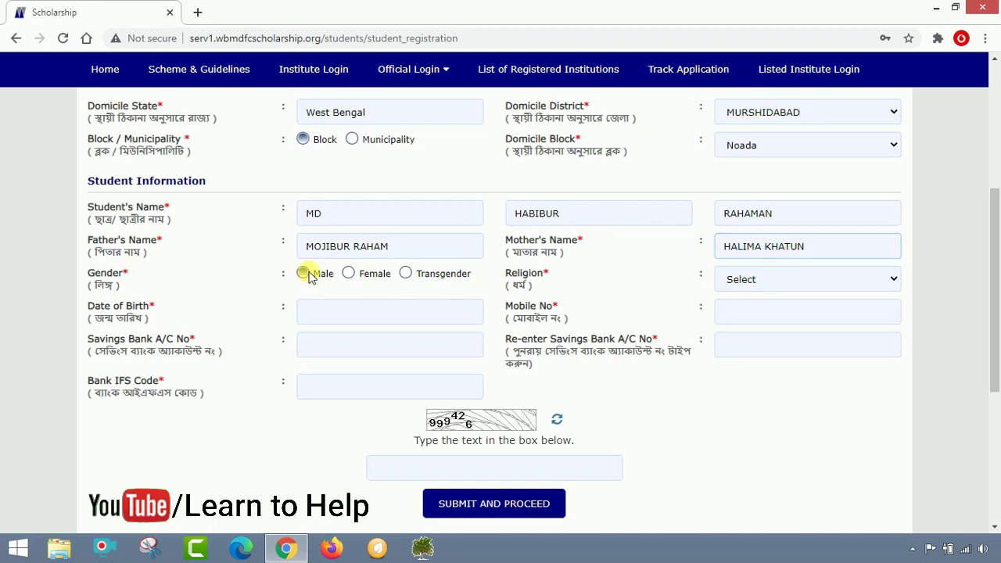
{"action": "left_click", "coordinate": [750, 282]}
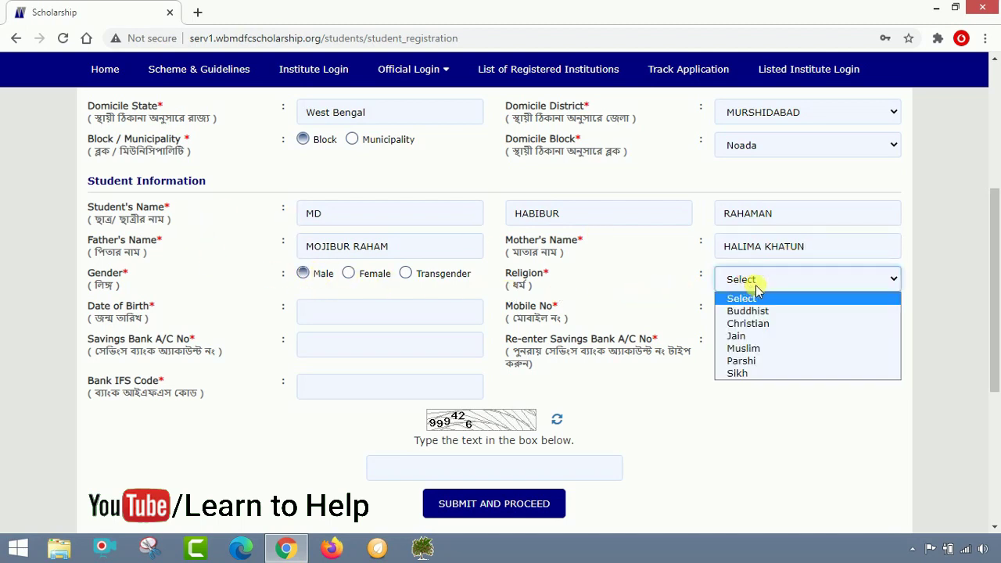
{"action": "left_click", "coordinate": [762, 348]}
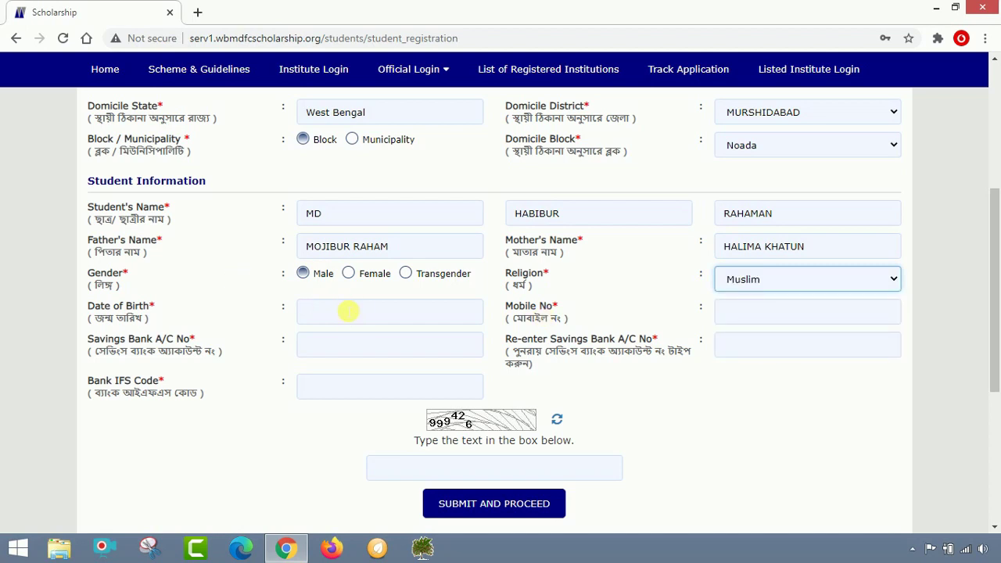
{"action": "left_click", "coordinate": [348, 311]}
{"action": "left_click", "coordinate": [423, 339]}
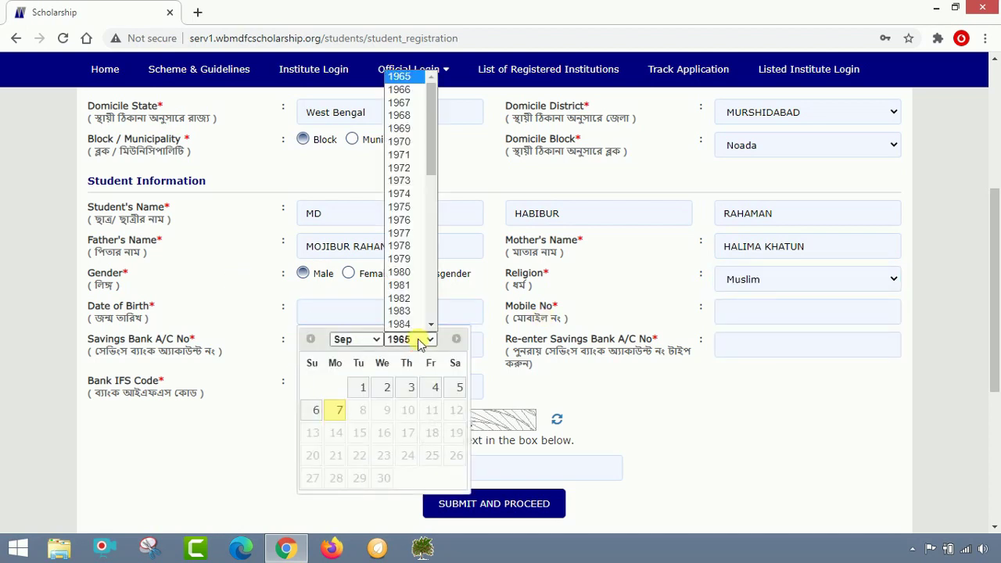
{"action": "scroll", "coordinate": [402, 279], "scroll_direction": "down", "scroll_amount": 5}
{"action": "left_click", "coordinate": [407, 153]}
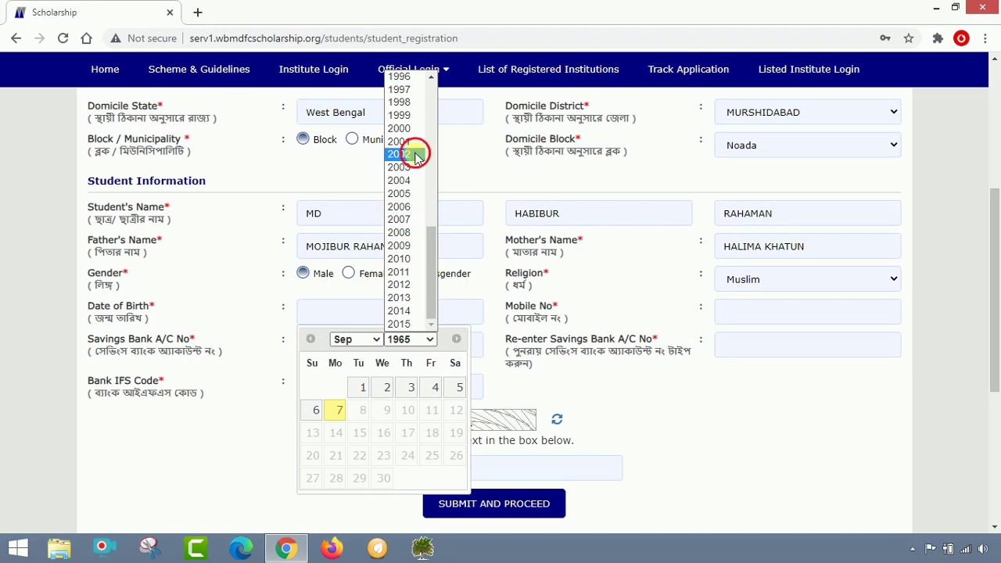
{"action": "left_click", "coordinate": [365, 341]}
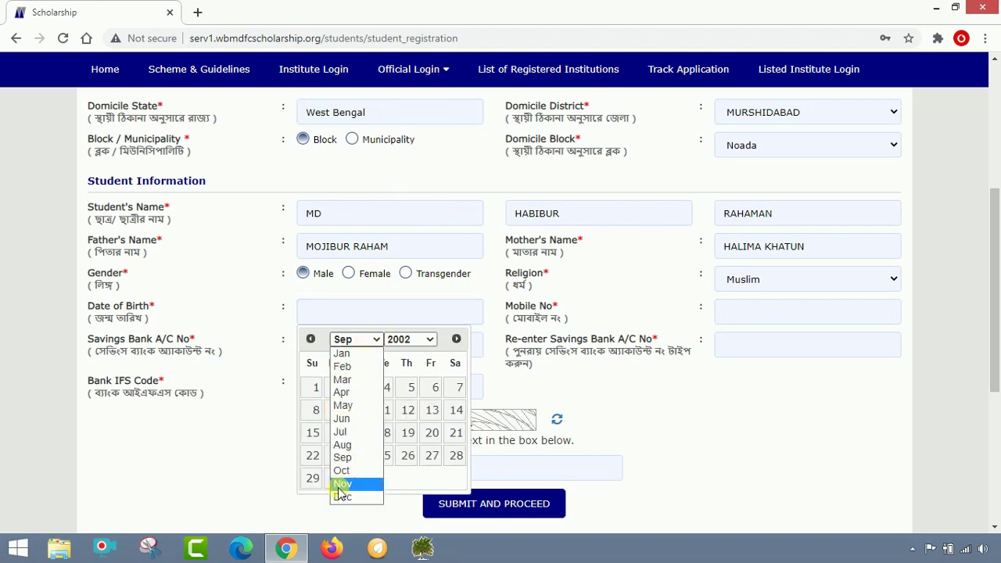
{"action": "left_click", "coordinate": [357, 484]}
{"action": "left_click", "coordinate": [456, 433]}
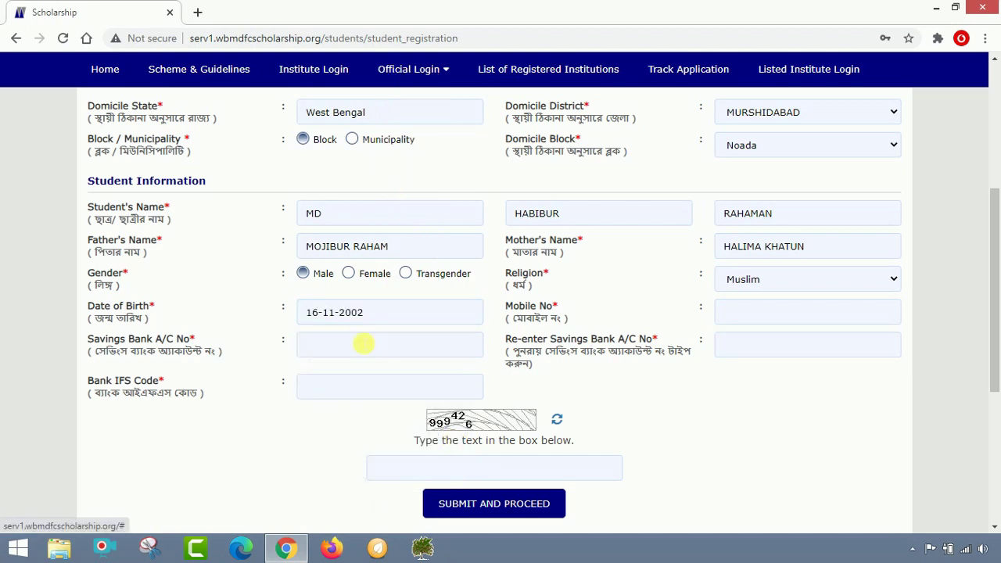
Enter the student's mobile number and the savings account number in both account fields
{"action": "left_click", "coordinate": [782, 321]}
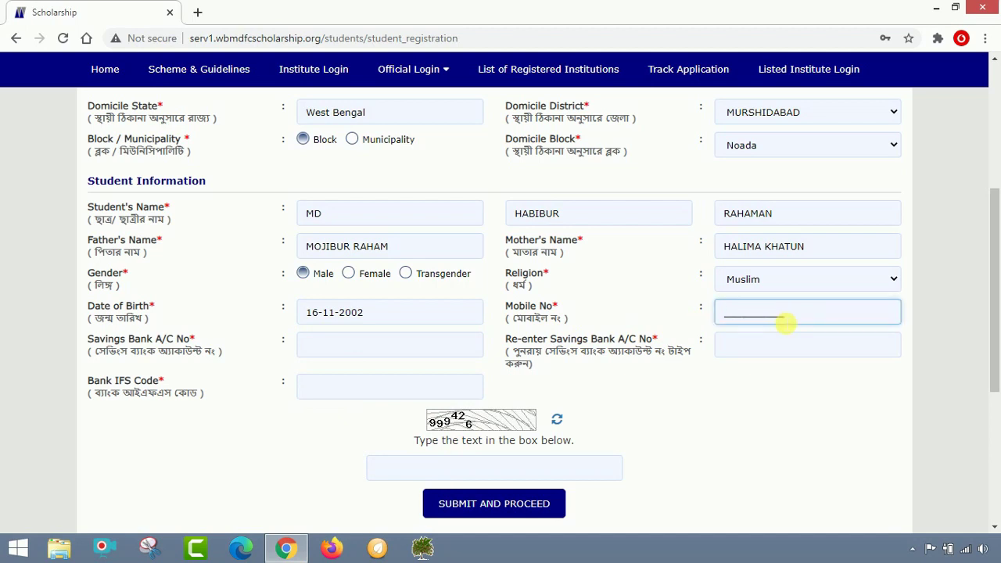
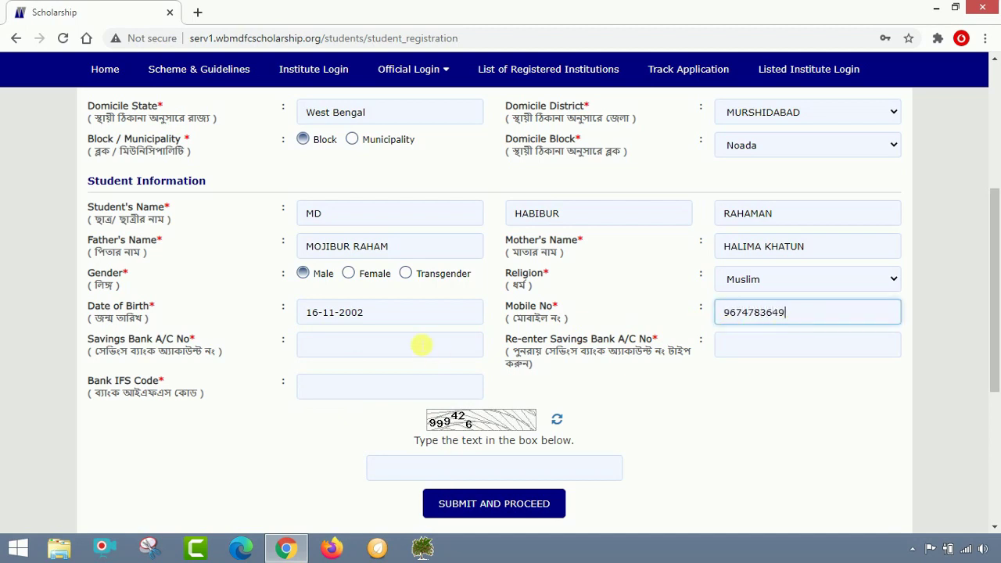
{"action": "left_click", "coordinate": [421, 345]}
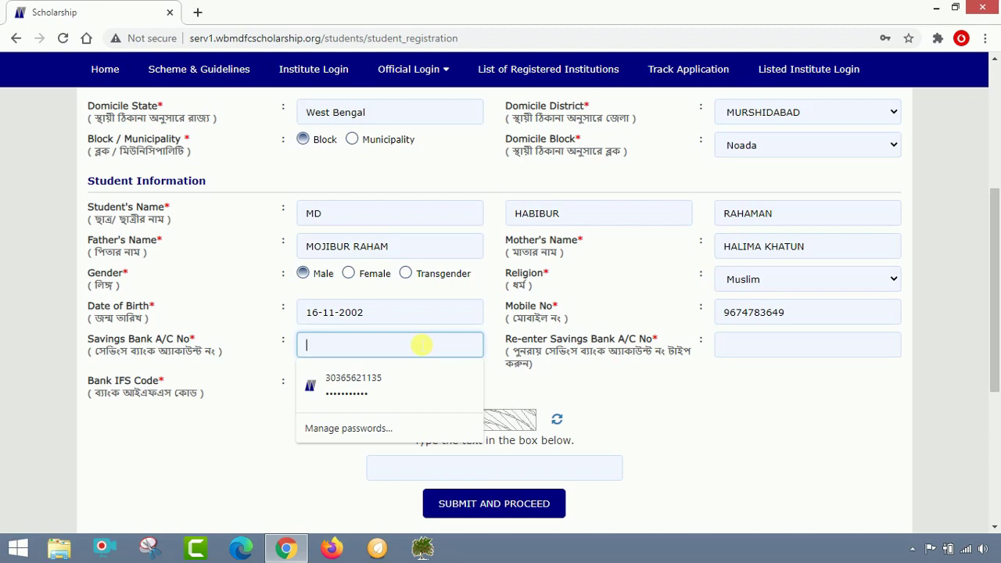
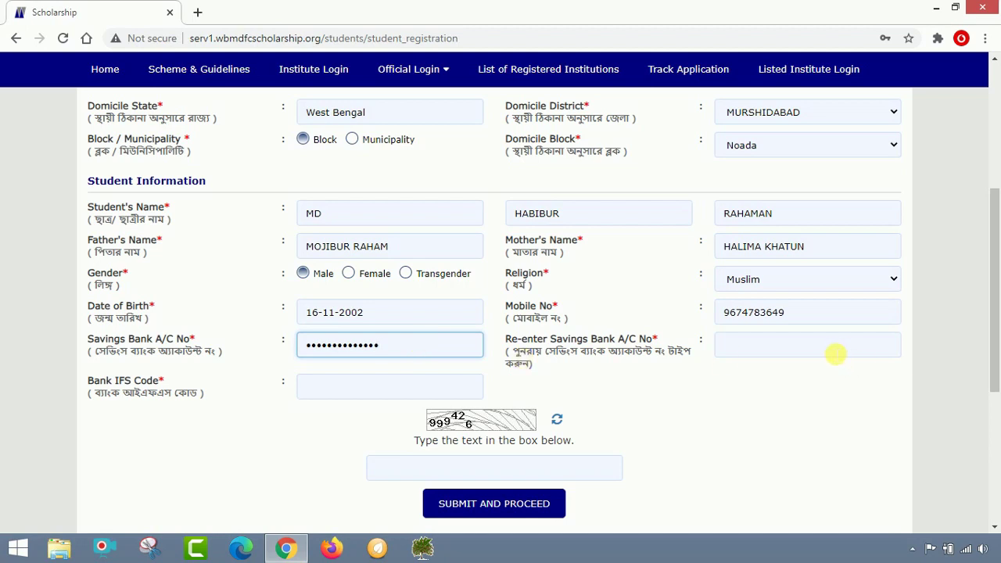
{"action": "left_click", "coordinate": [835, 354]}
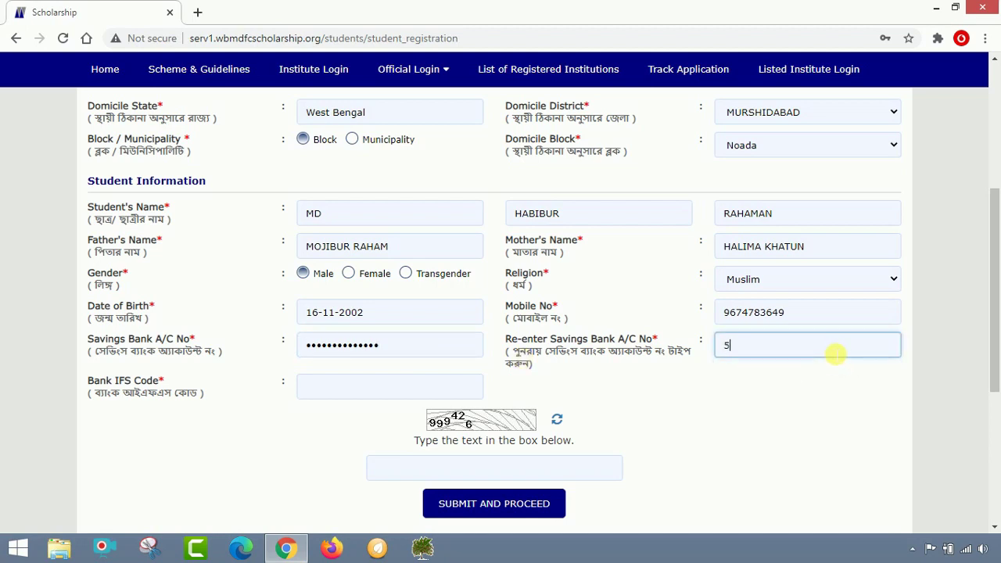
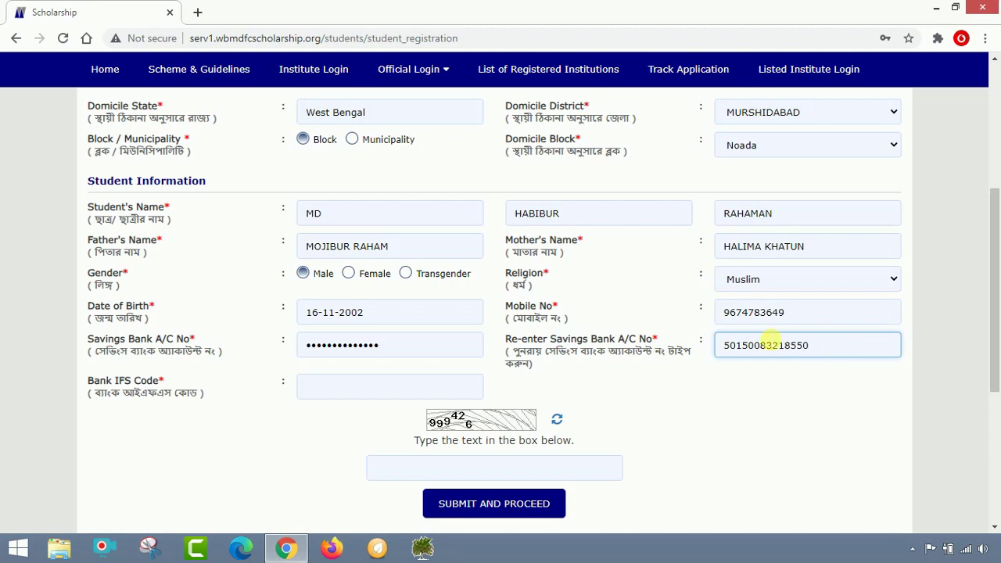
Add the bank IFSC code, answer the captcha, and submit the student information
{"action": "left_click", "coordinate": [459, 389]}
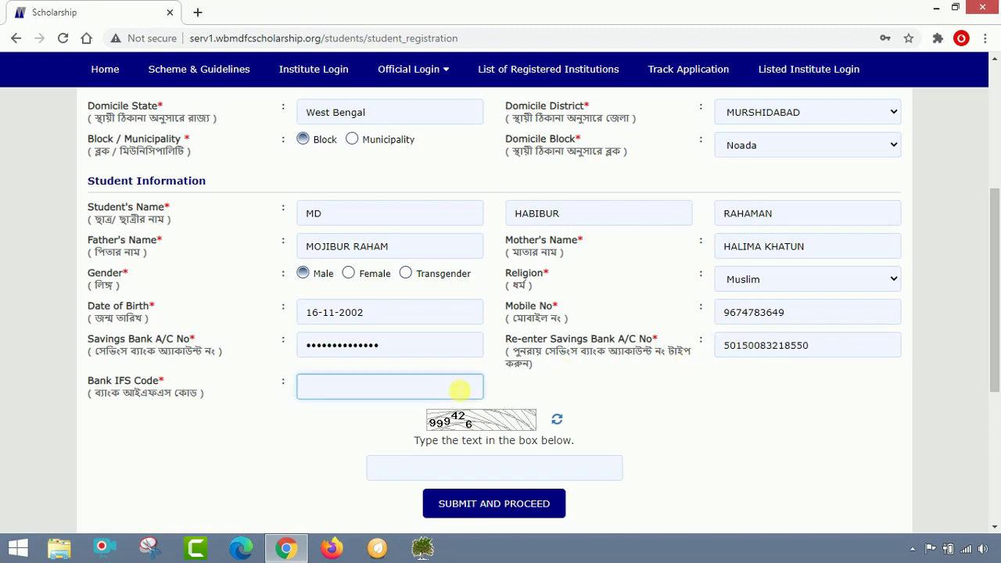
{"action": "type", "text": "BDB"}
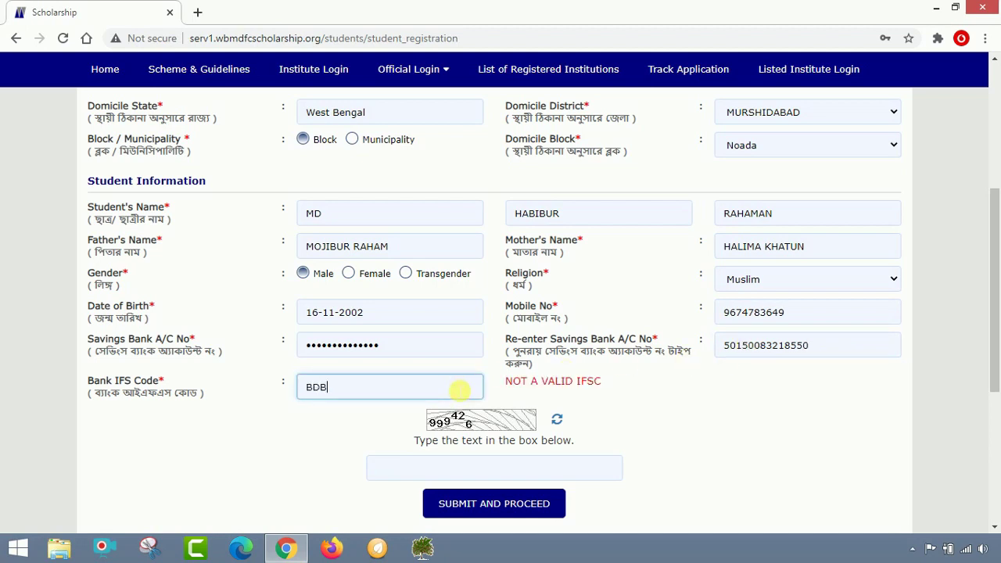
{"action": "type", "text": "L0001107"}
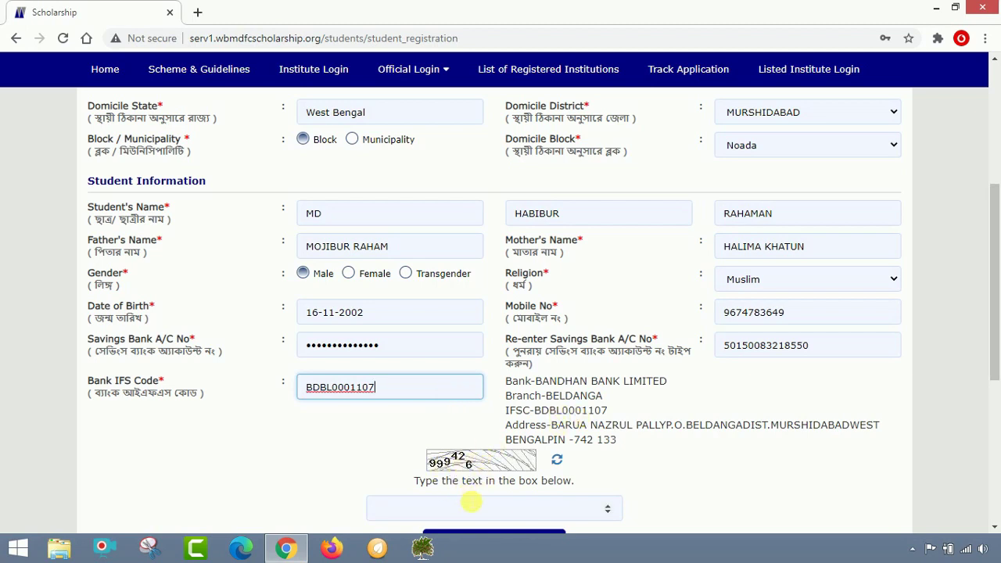
{"action": "scroll", "coordinate": [469, 507], "scroll_direction": "down", "scroll_amount": 1}
{"action": "left_click", "coordinate": [470, 439]}
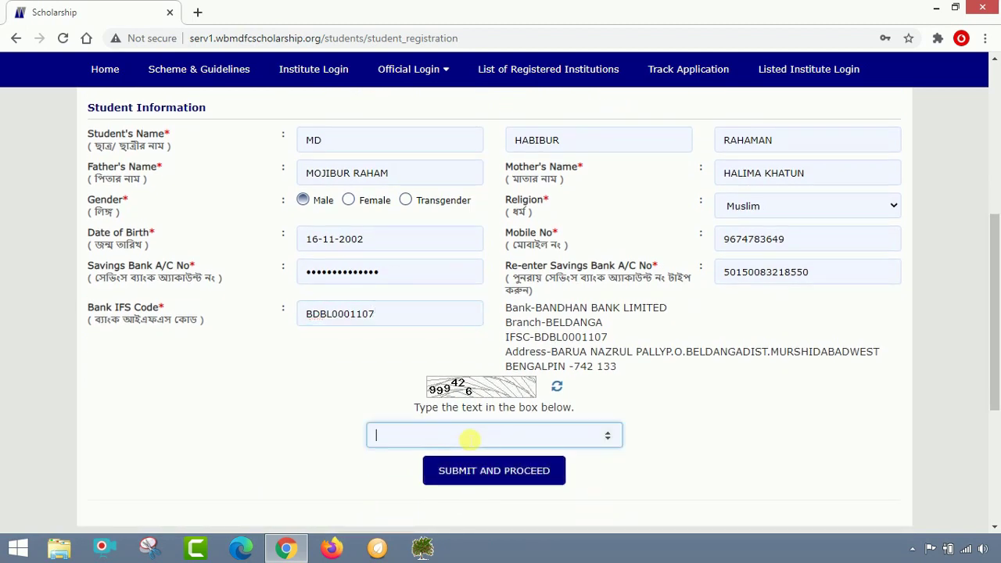
{"action": "type", "text": "999426"}
{"action": "left_click", "coordinate": [482, 474]}
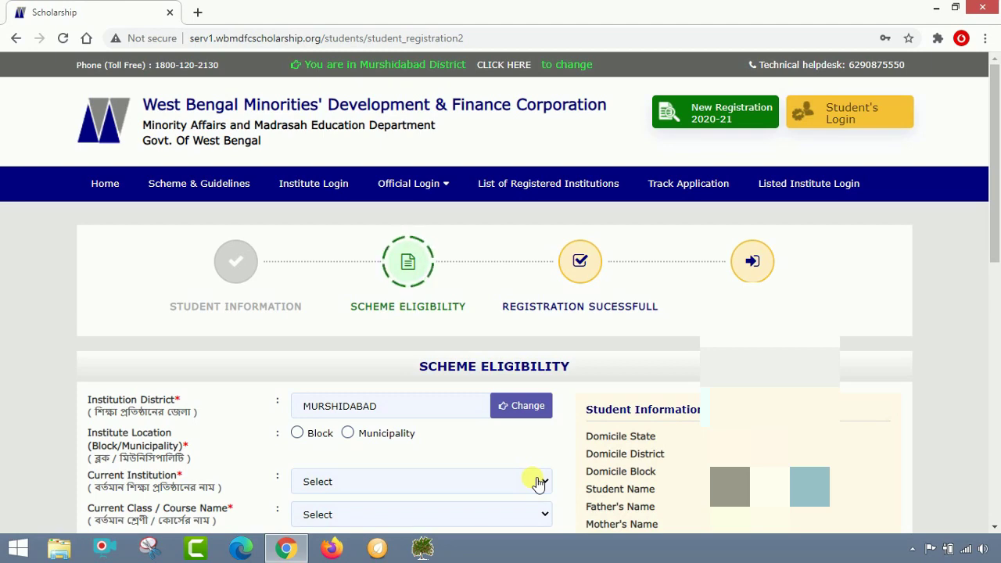
Set the institute location to Block Noada, the institution to NOWDA HIGH SCHOOL, and the class to XI
{"action": "scroll", "coordinate": [538, 482], "scroll_direction": "down", "scroll_amount": 2}
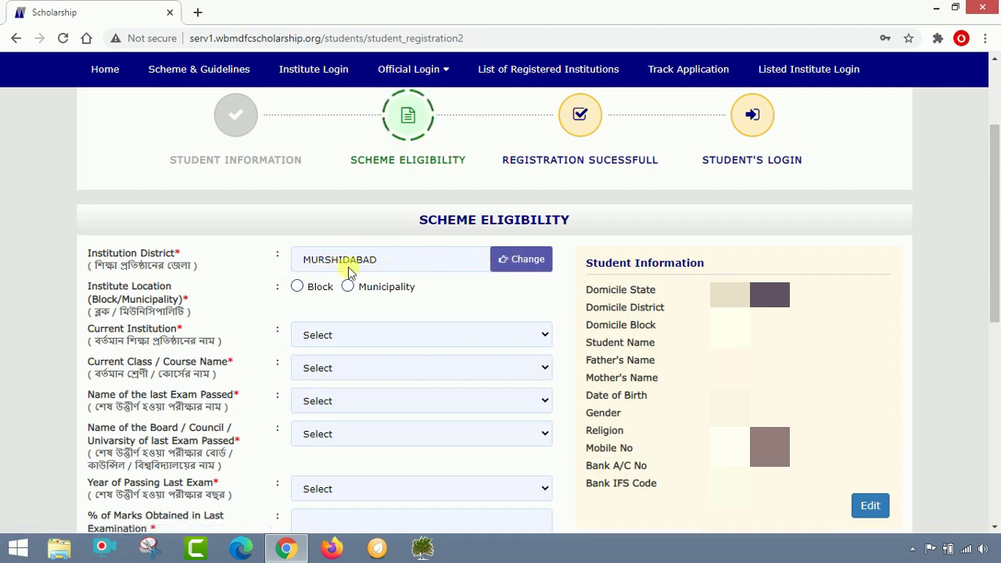
{"action": "left_click", "coordinate": [297, 288]}
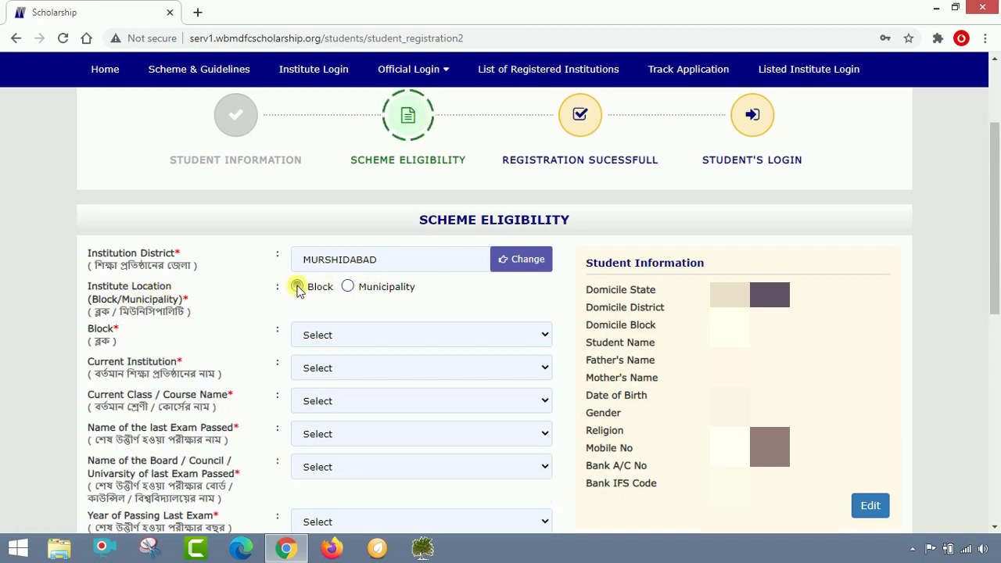
{"action": "left_click", "coordinate": [384, 334]}
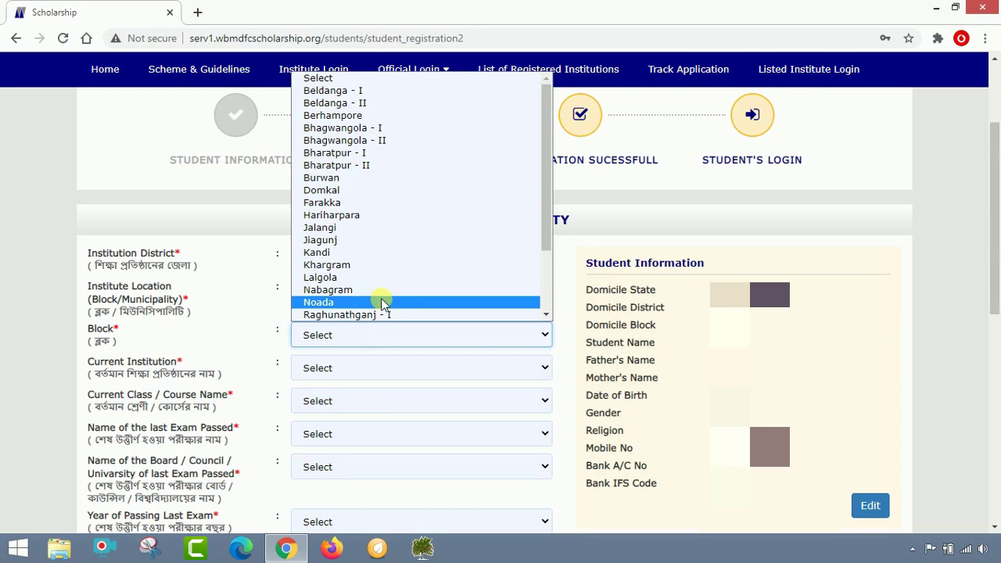
{"action": "left_click", "coordinate": [383, 303]}
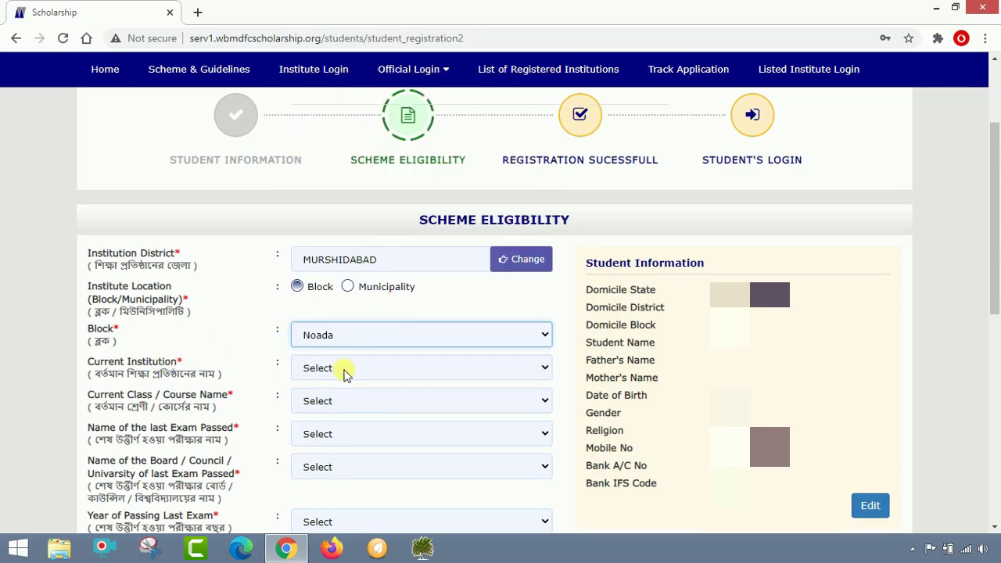
{"action": "left_click", "coordinate": [346, 372]}
{"action": "scroll", "coordinate": [417, 266], "scroll_direction": "down", "scroll_amount": 10}
{"action": "scroll", "coordinate": [417, 265], "scroll_direction": "down", "scroll_amount": 5}
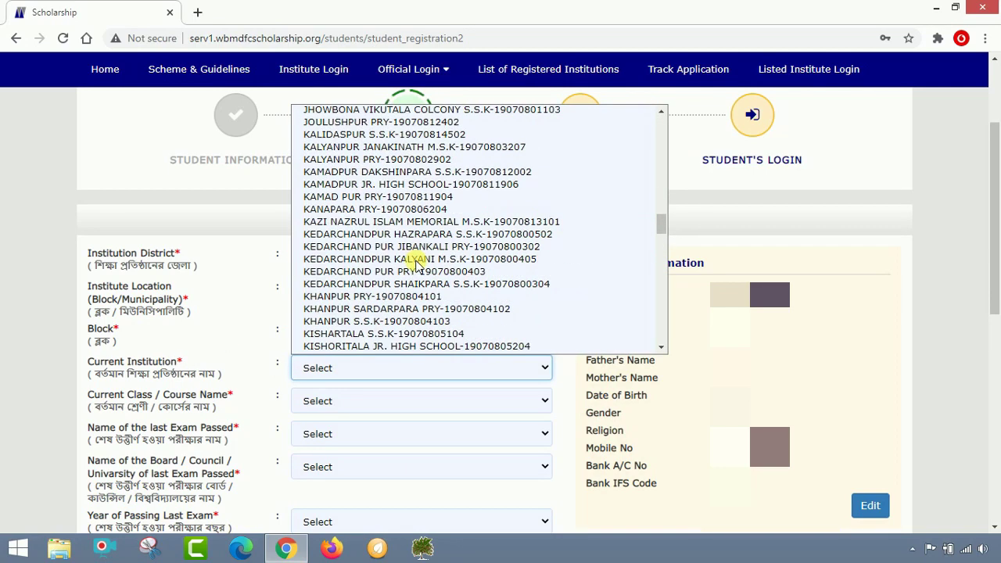
{"action": "scroll", "coordinate": [417, 264], "scroll_direction": "down", "scroll_amount": 5}
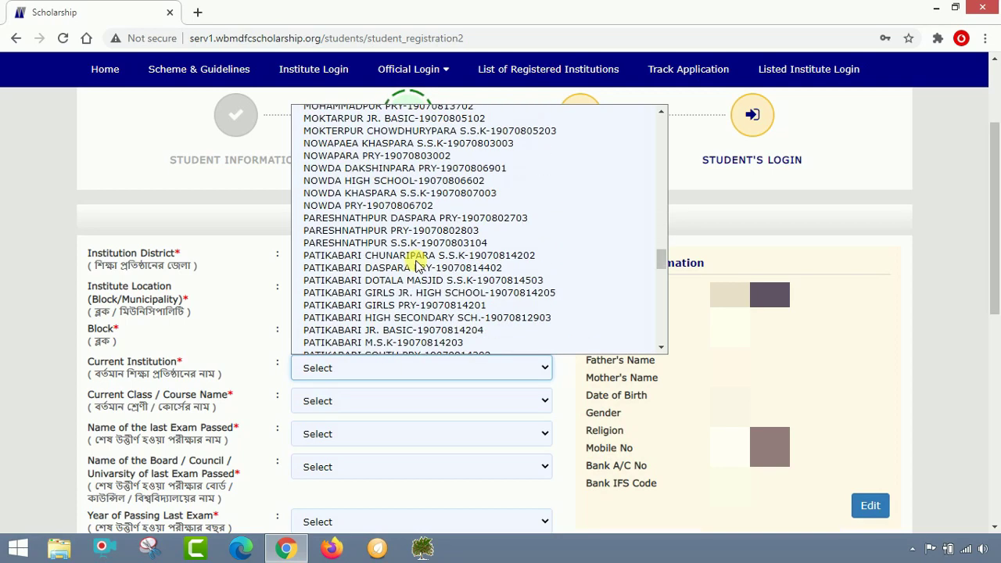
{"action": "left_click", "coordinate": [414, 183]}
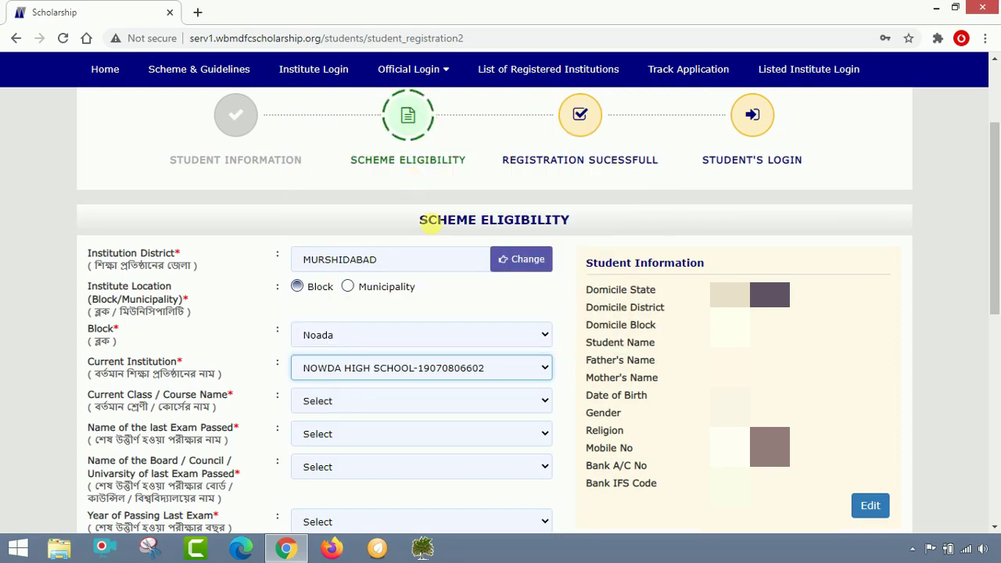
{"action": "left_click", "coordinate": [328, 401]}
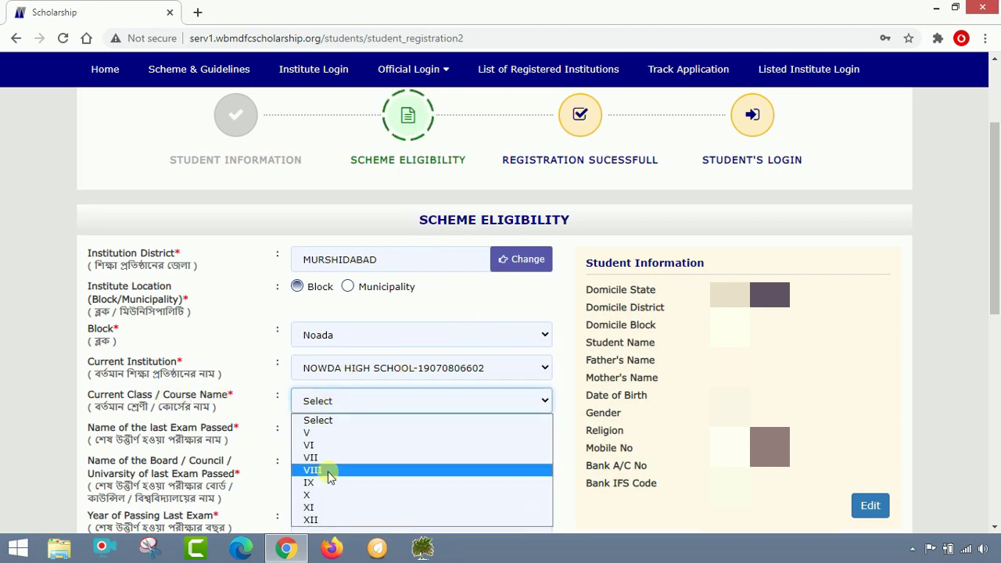
{"action": "left_click", "coordinate": [325, 509]}
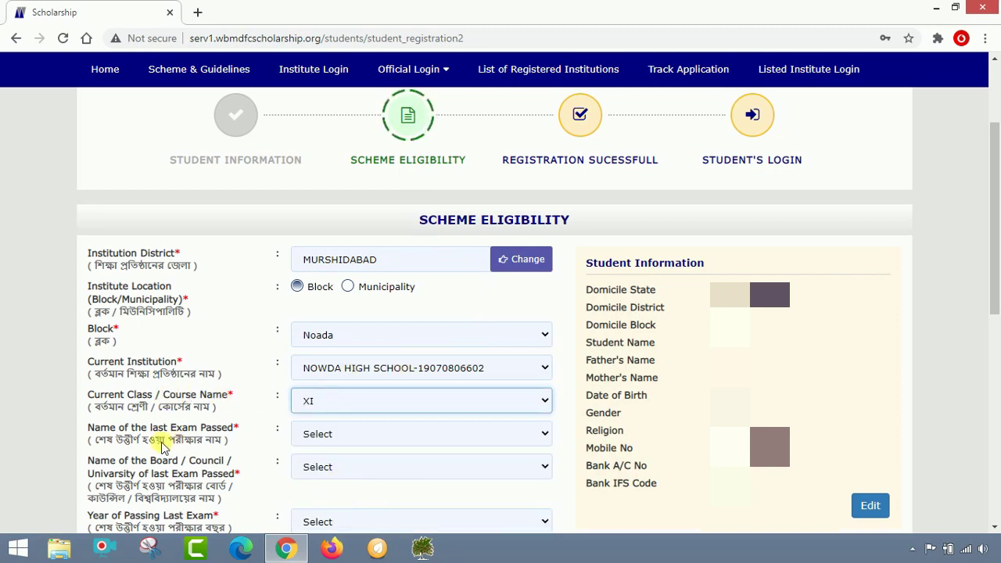
Set last exam passed to X from West Bengal Board of Secondary Education, passing year 2020
{"action": "left_click", "coordinate": [328, 435]}
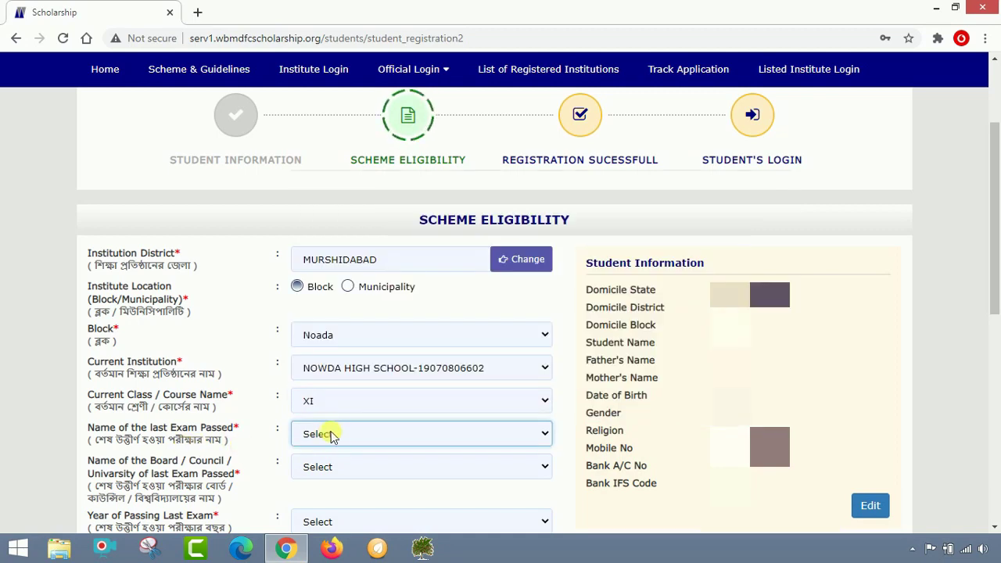
{"action": "left_click", "coordinate": [331, 434]}
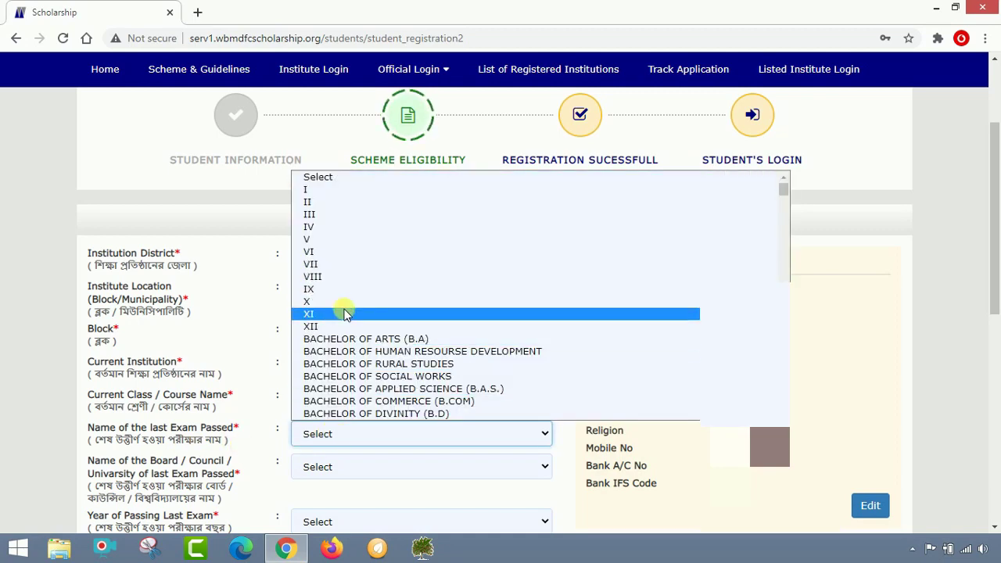
{"action": "scroll", "coordinate": [347, 313], "scroll_direction": "down", "scroll_amount": 10}
{"action": "scroll", "coordinate": [346, 313], "scroll_direction": "down", "scroll_amount": 5}
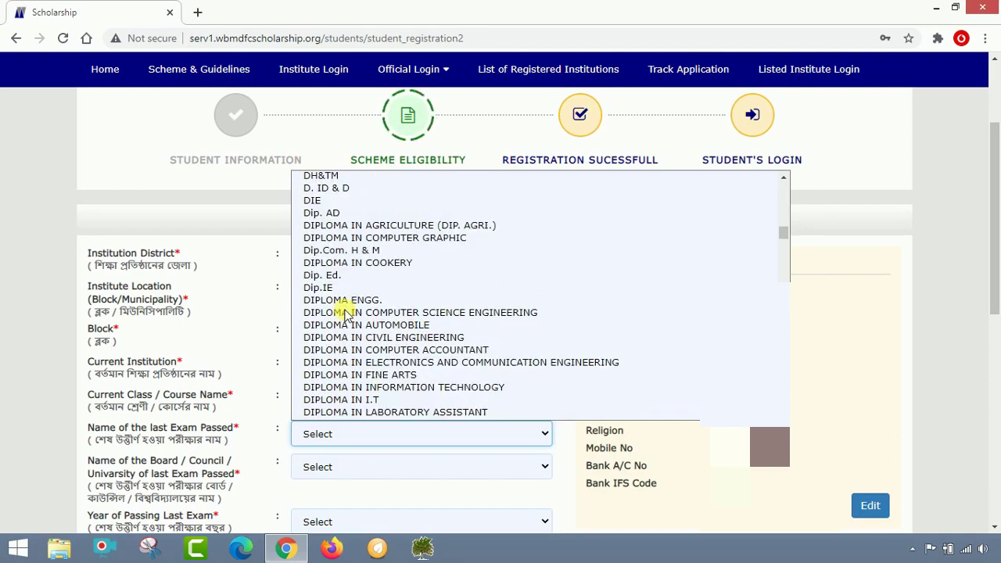
{"action": "scroll", "coordinate": [346, 313], "scroll_direction": "down", "scroll_amount": 10}
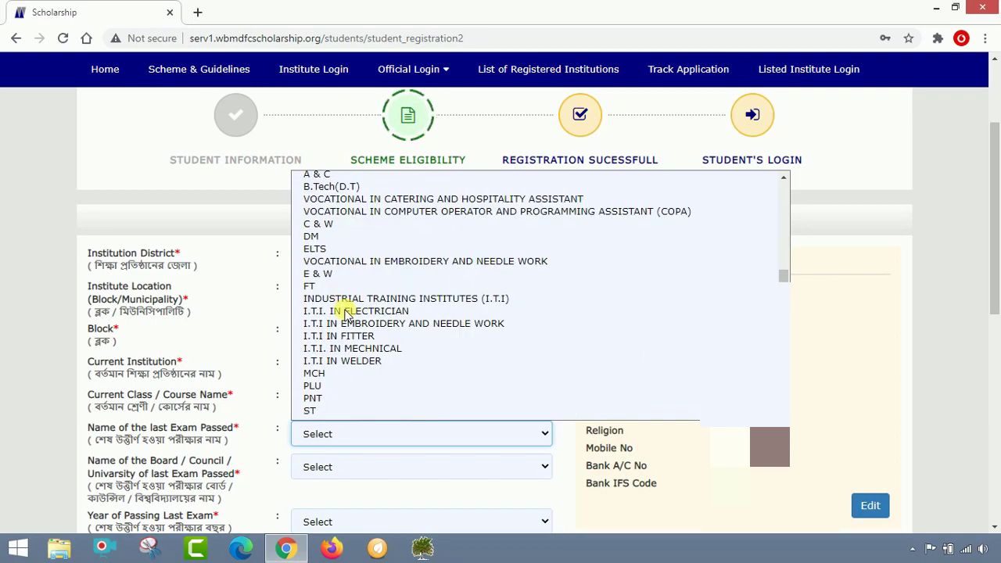
{"action": "scroll", "coordinate": [346, 313], "scroll_direction": "up", "scroll_amount": 20}
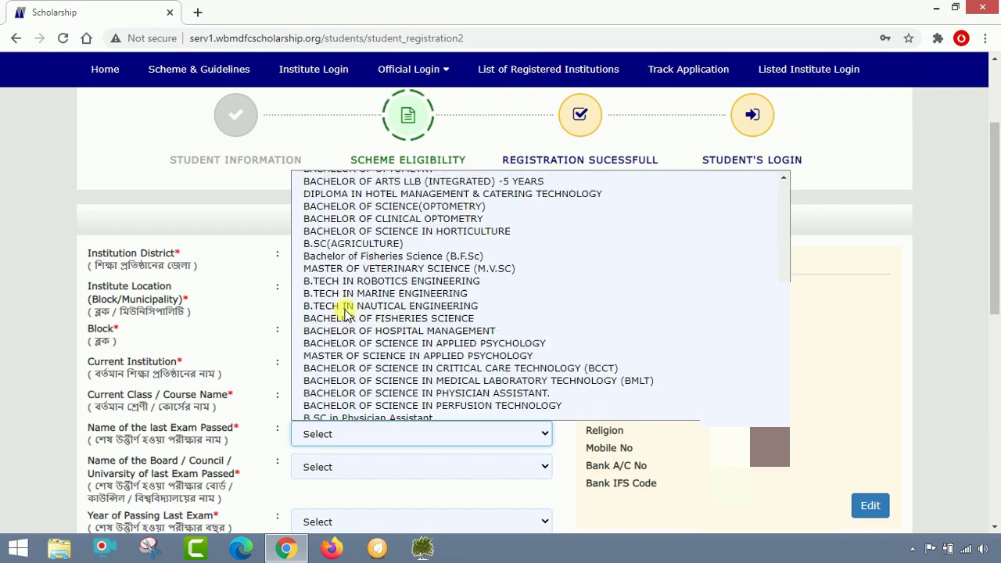
{"action": "scroll", "coordinate": [346, 313], "scroll_direction": "down", "scroll_amount": 20}
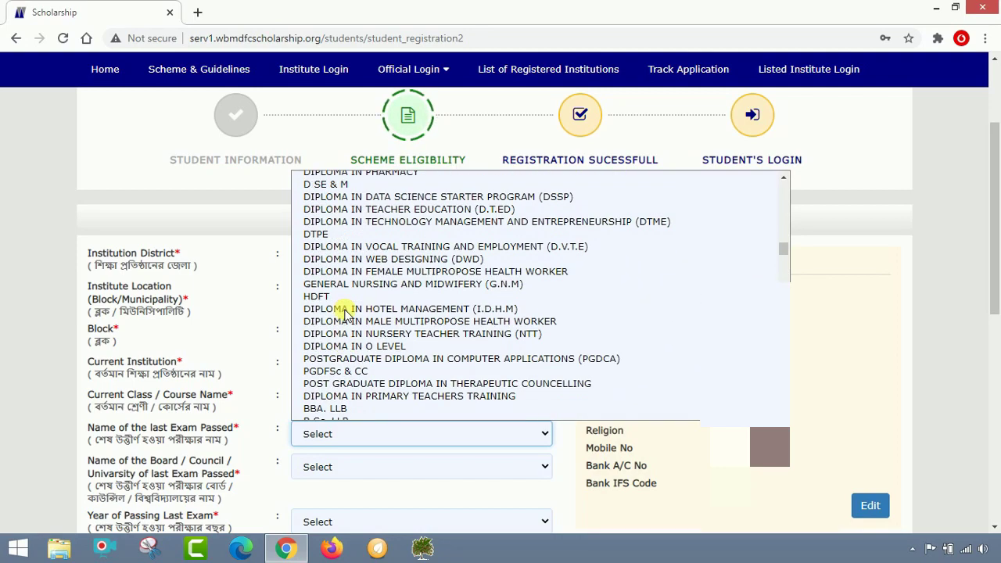
{"action": "scroll", "coordinate": [346, 313], "scroll_direction": "up", "scroll_amount": 20}
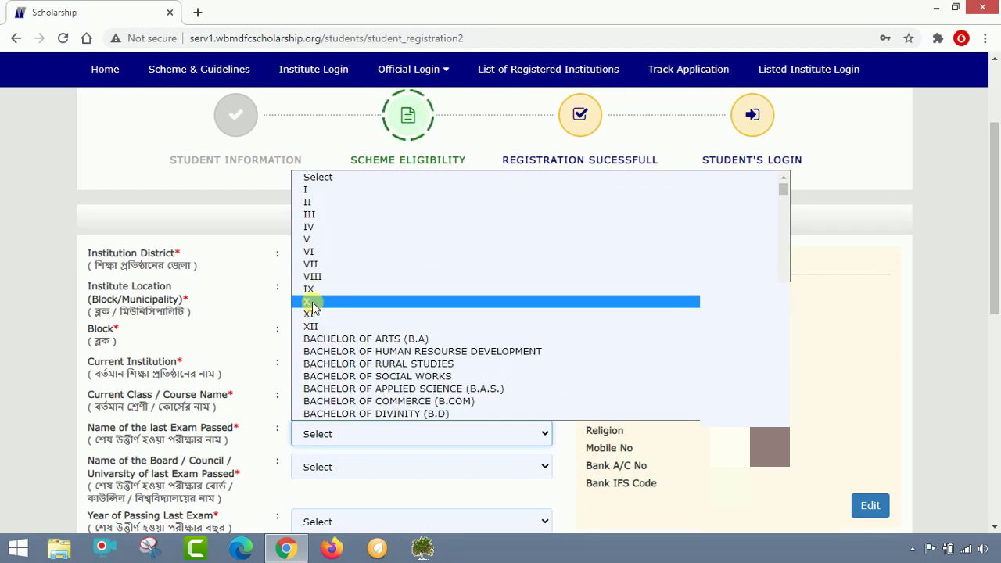
{"action": "left_click", "coordinate": [312, 302]}
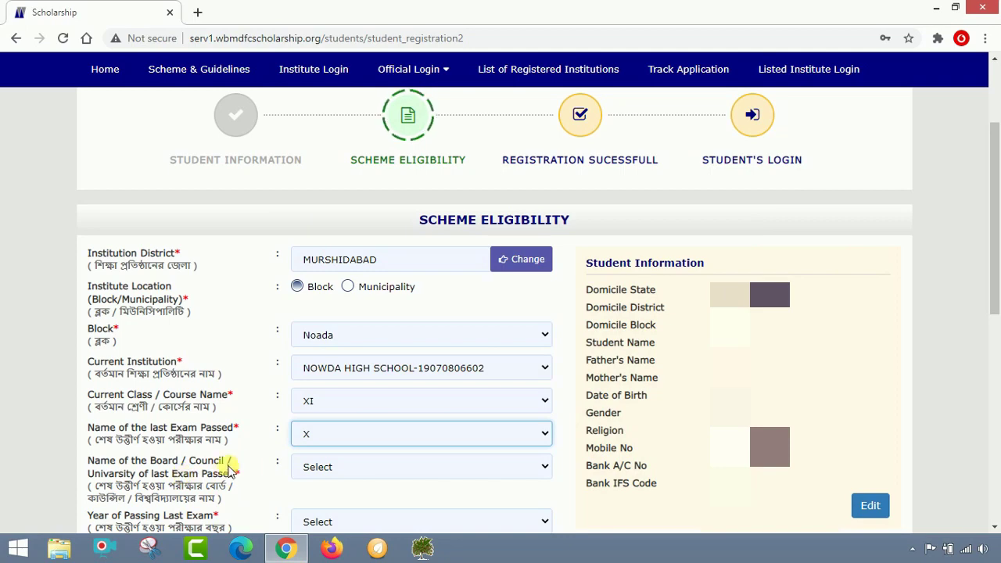
{"action": "left_click", "coordinate": [350, 469]}
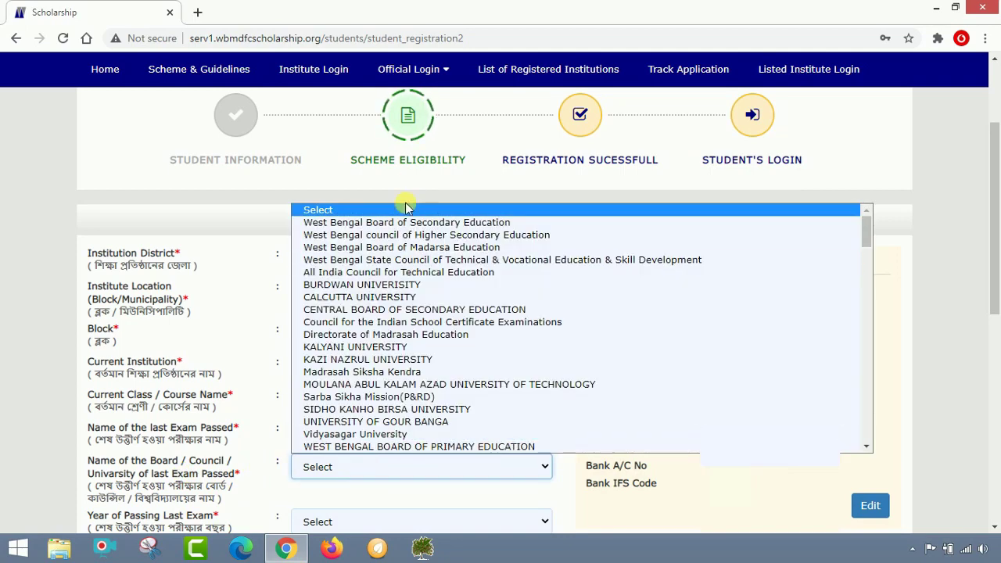
{"action": "left_click", "coordinate": [474, 225]}
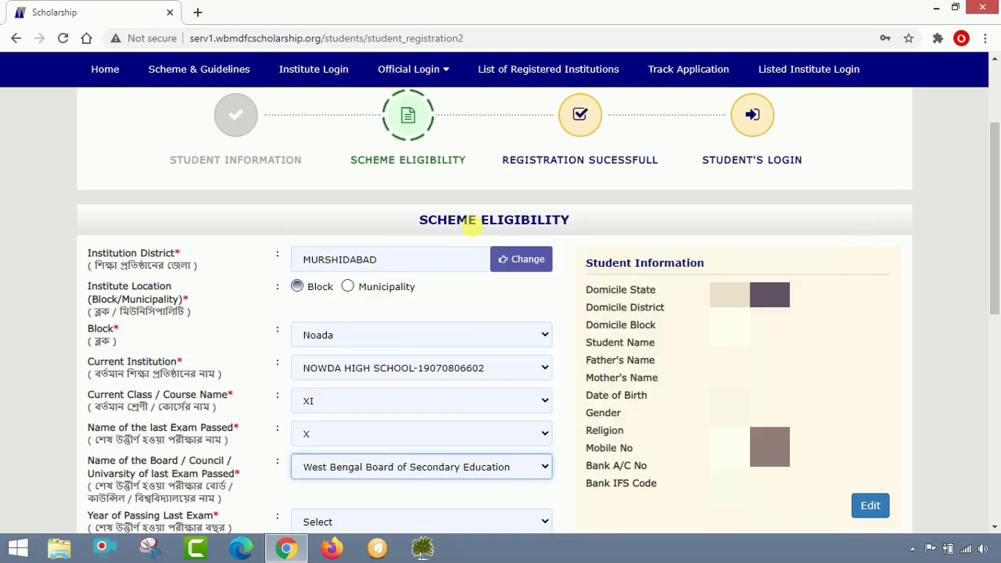
{"action": "scroll", "coordinate": [407, 453], "scroll_direction": "down", "scroll_amount": 1}
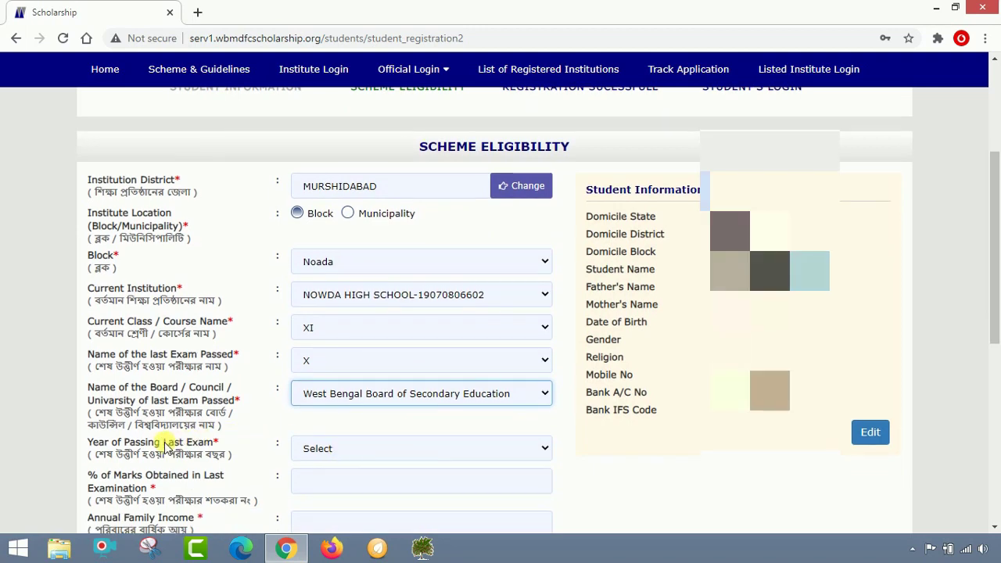
{"action": "left_click", "coordinate": [351, 460]}
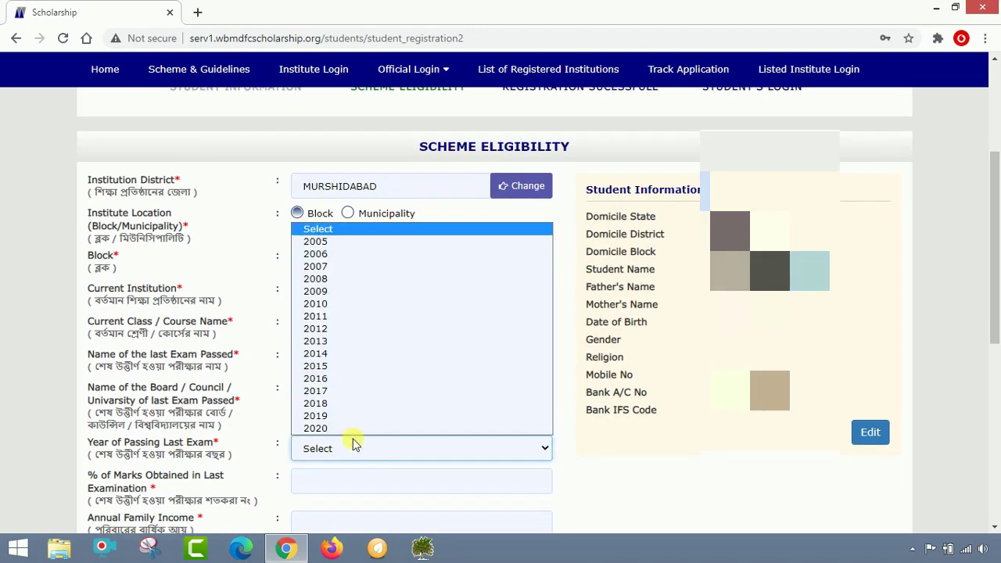
{"action": "left_click", "coordinate": [352, 428]}
{"action": "scroll", "coordinate": [348, 434], "scroll_direction": "down", "scroll_amount": 1}
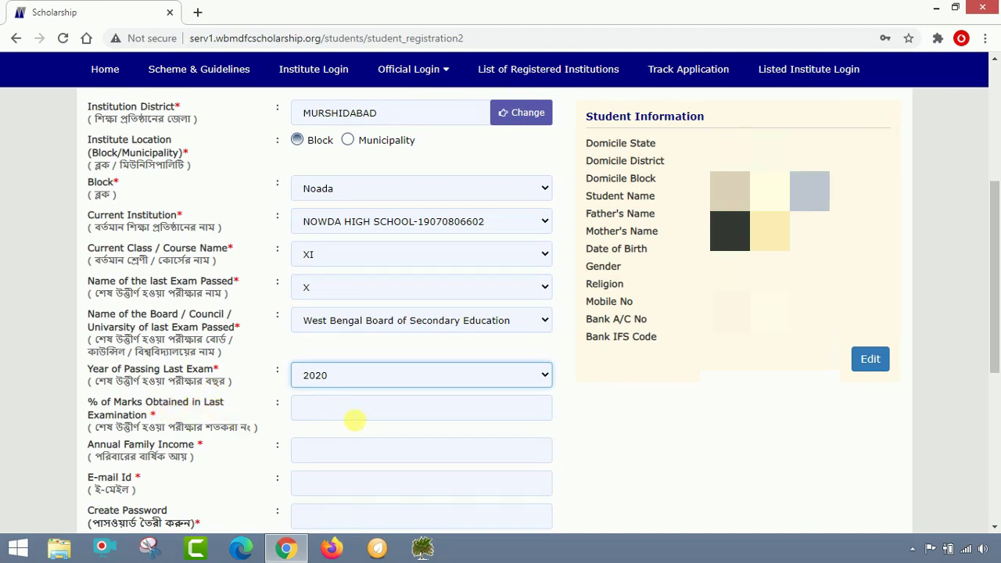
{"action": "left_click", "coordinate": [301, 418]}
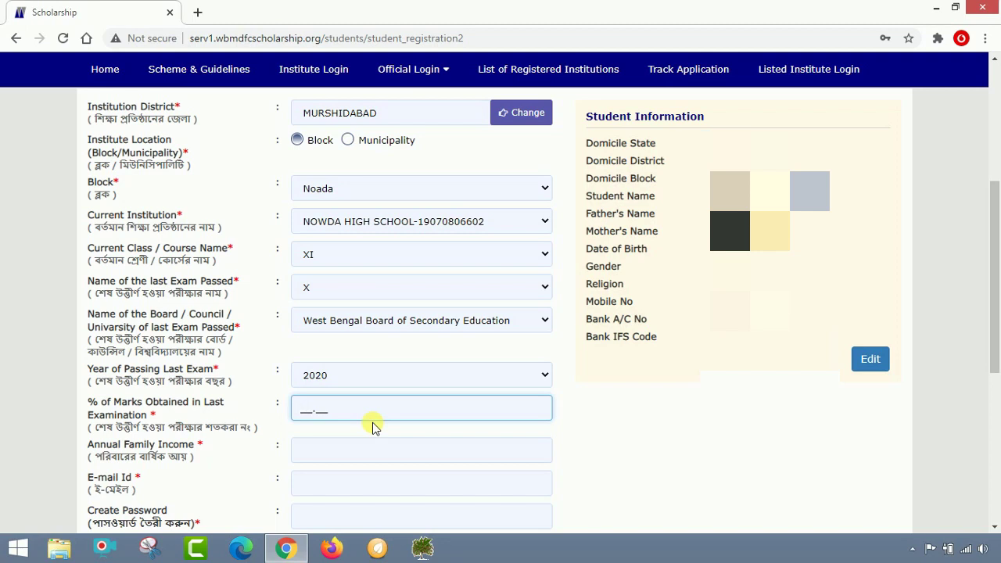
Enter 44.71 percent marks, annual family income 48000 and the applicant's e-mail address
{"action": "type", "text": "44.71"}
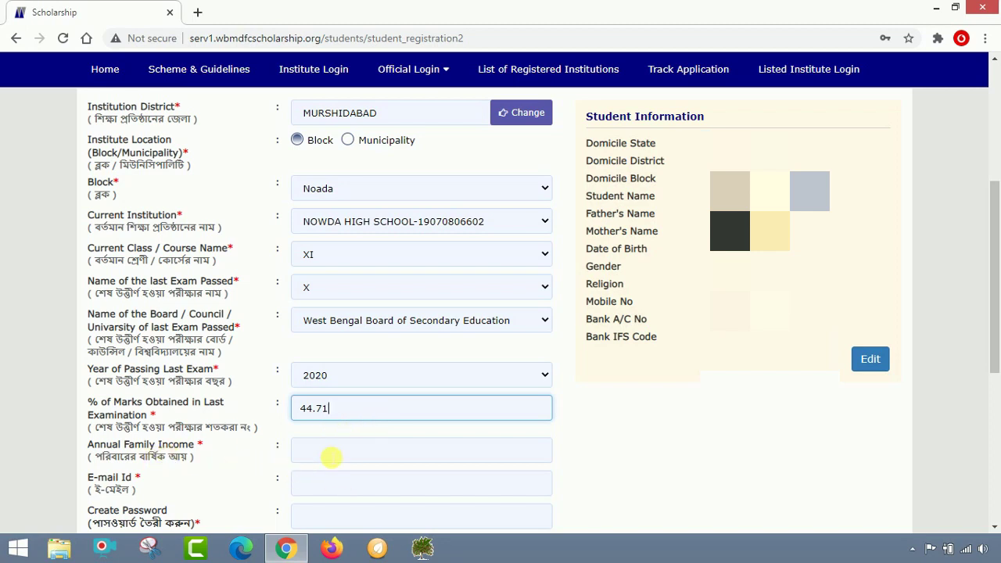
{"action": "left_click", "coordinate": [341, 459]}
{"action": "type", "text": "48000"}
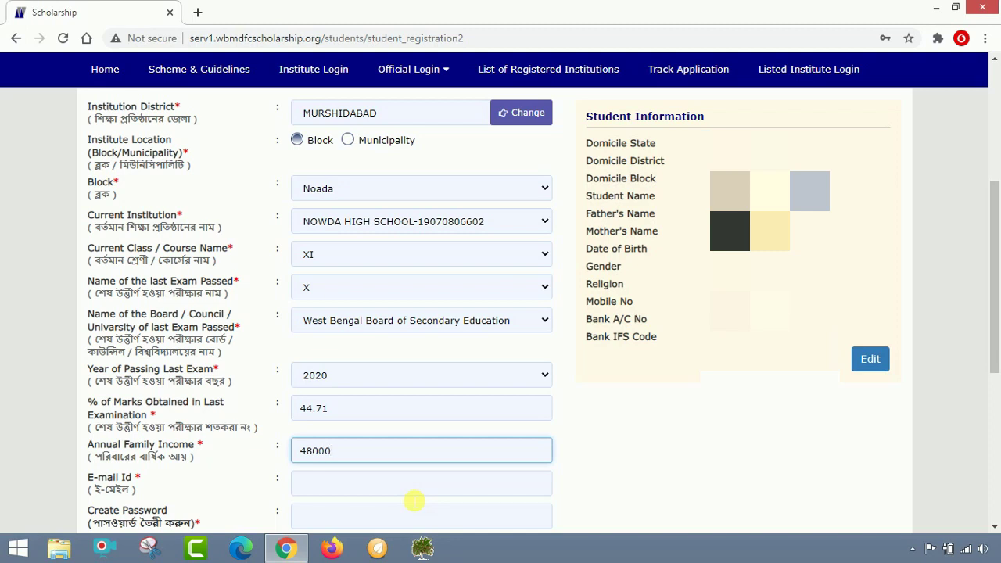
{"action": "left_click", "coordinate": [319, 490]}
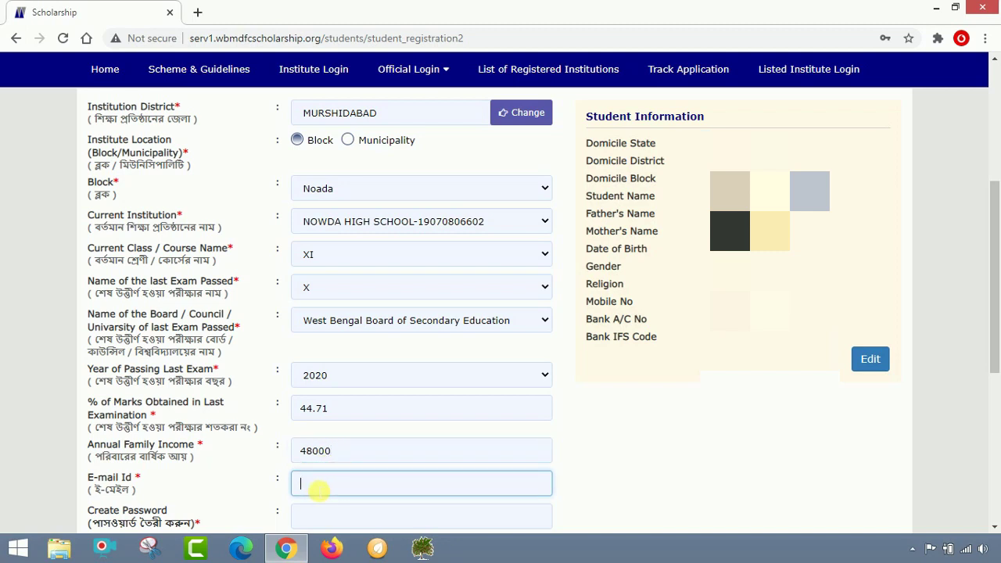
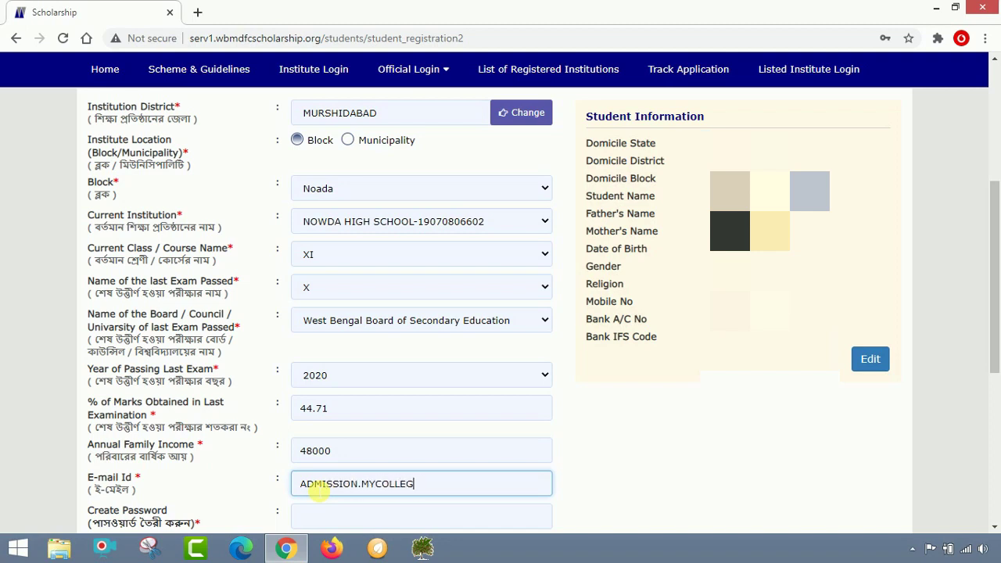
{"action": "scroll", "coordinate": [331, 518], "scroll_direction": "down", "scroll_amount": 2}
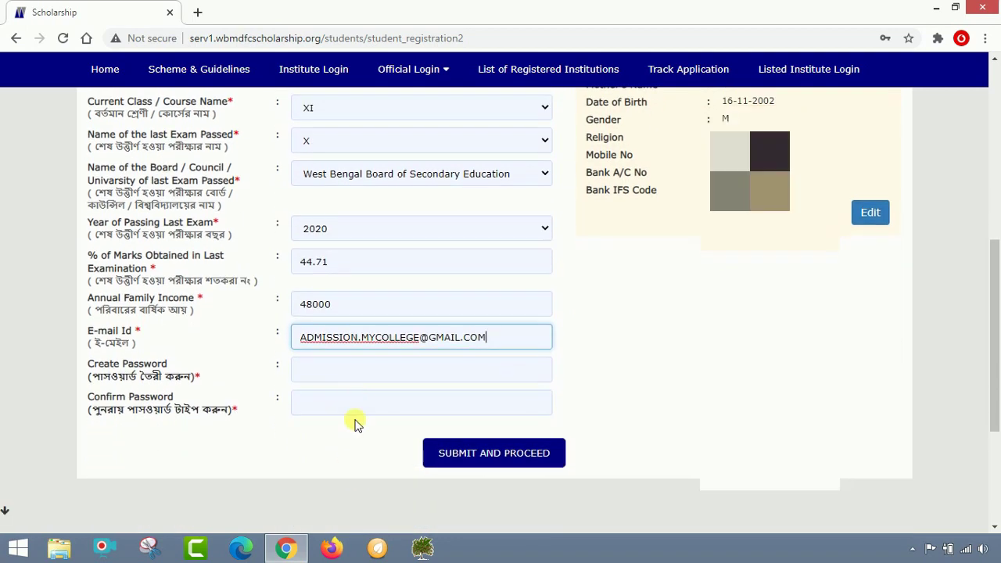
Enter and confirm the account password, then submit the registration
{"action": "left_click", "coordinate": [360, 370]}
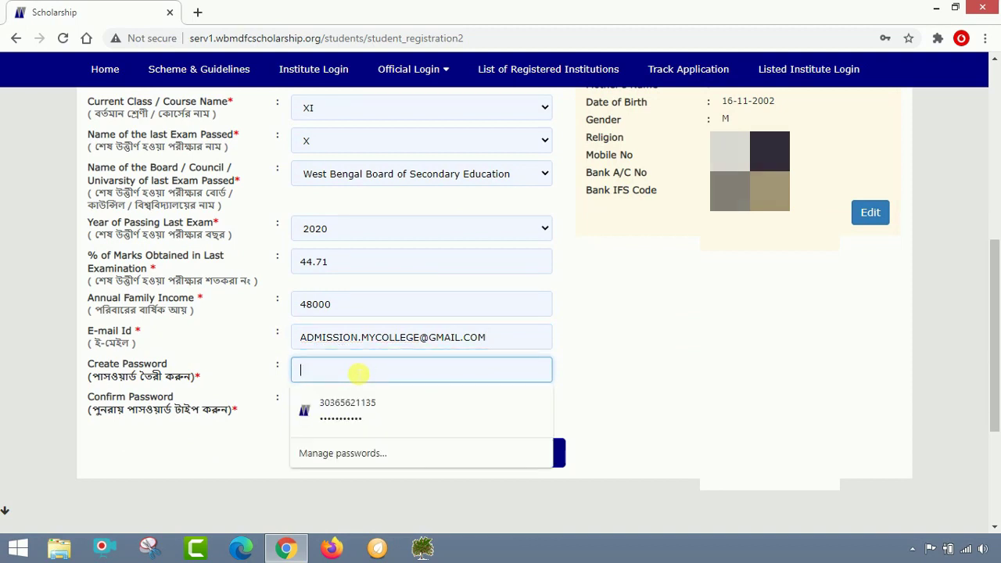
{"action": "type", "text": "••••••"}
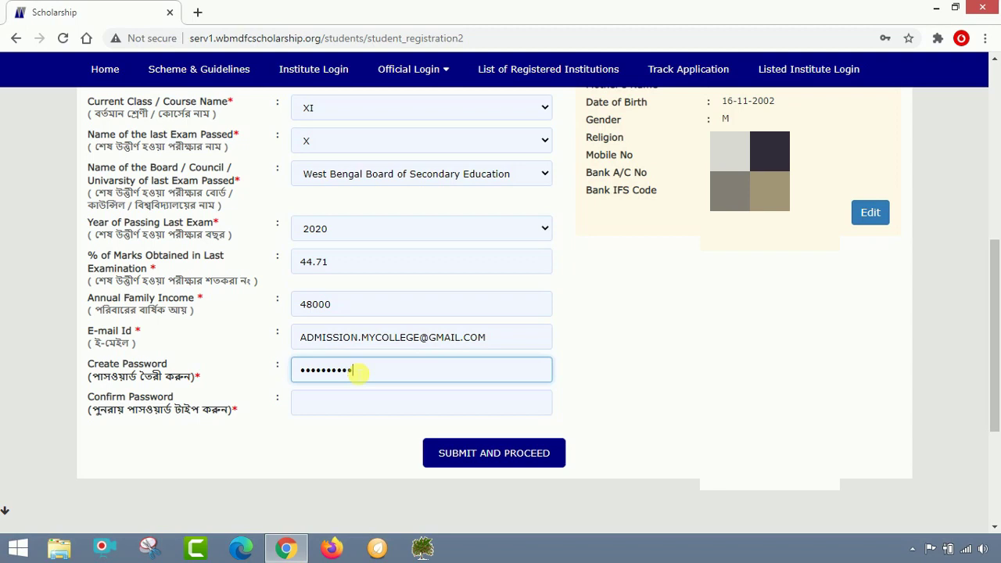
{"action": "left_click", "coordinate": [341, 403]}
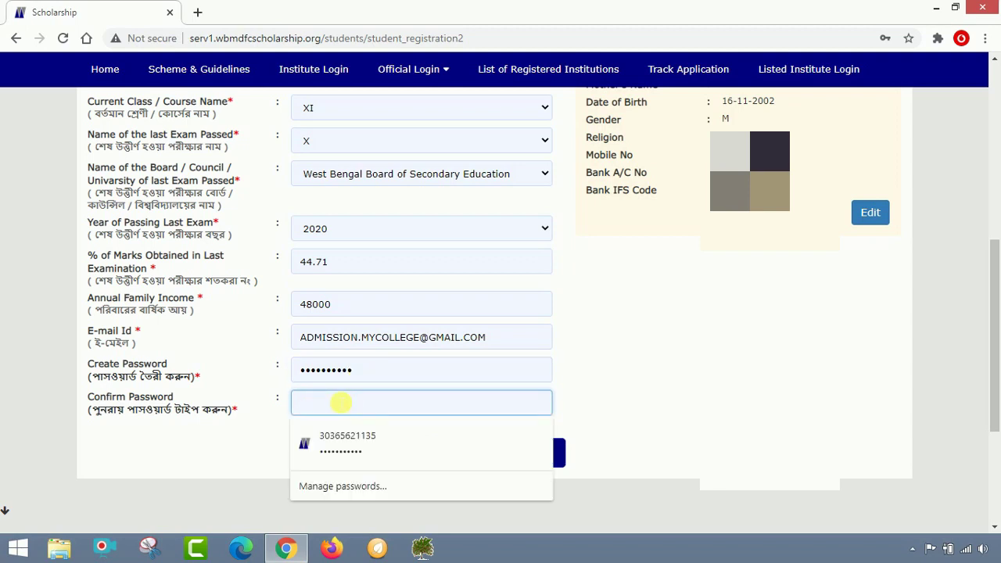
{"action": "type", "text": "•"}
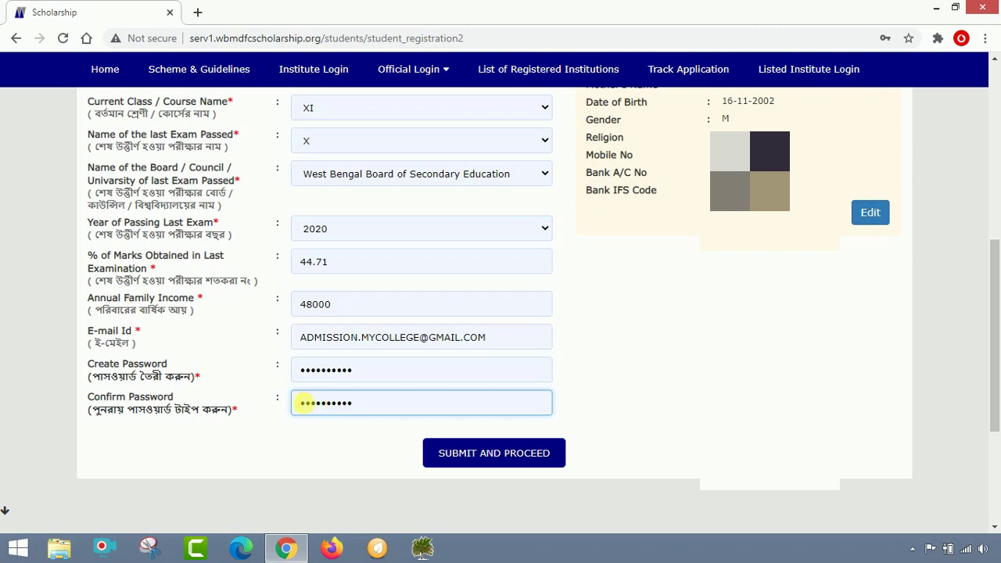
{"action": "left_click", "coordinate": [478, 460]}
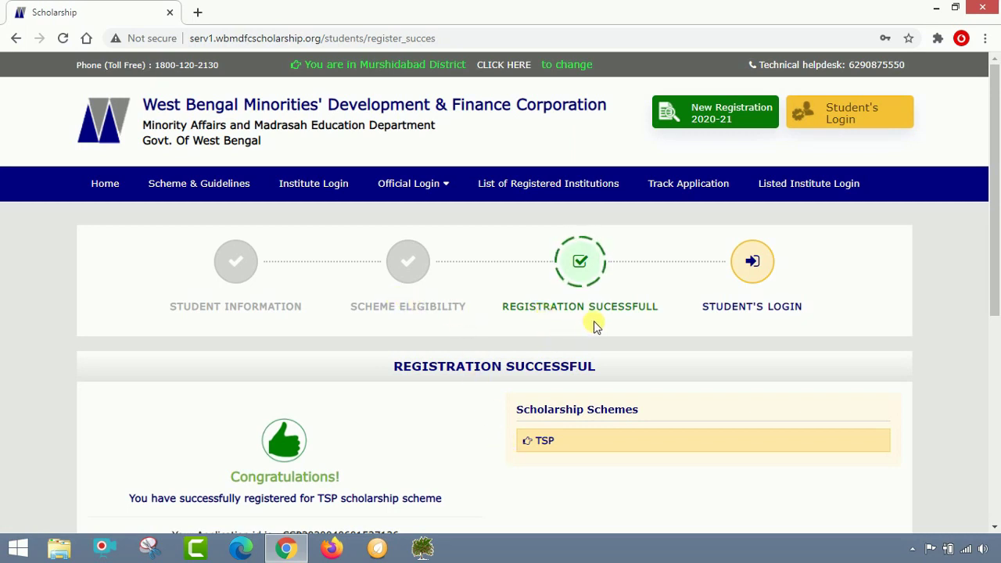
Copy the new application ID from the success page and continue to student login
{"action": "scroll", "coordinate": [592, 324], "scroll_direction": "down", "scroll_amount": 1}
{"action": "scroll", "coordinate": [595, 325], "scroll_direction": "down", "scroll_amount": 1}
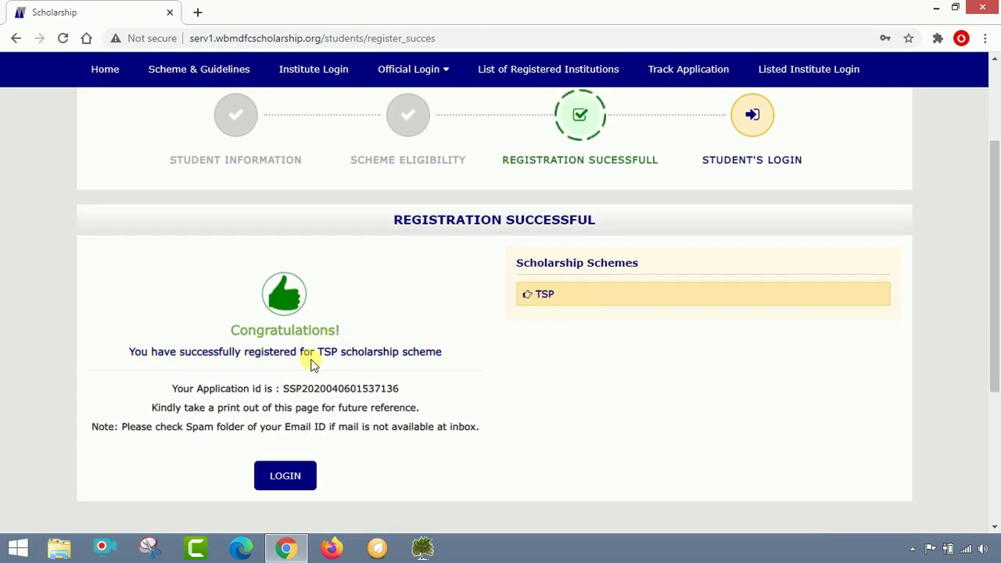
{"action": "left_click_drag", "start_coordinate": [321, 360], "coordinate": [436, 362]}
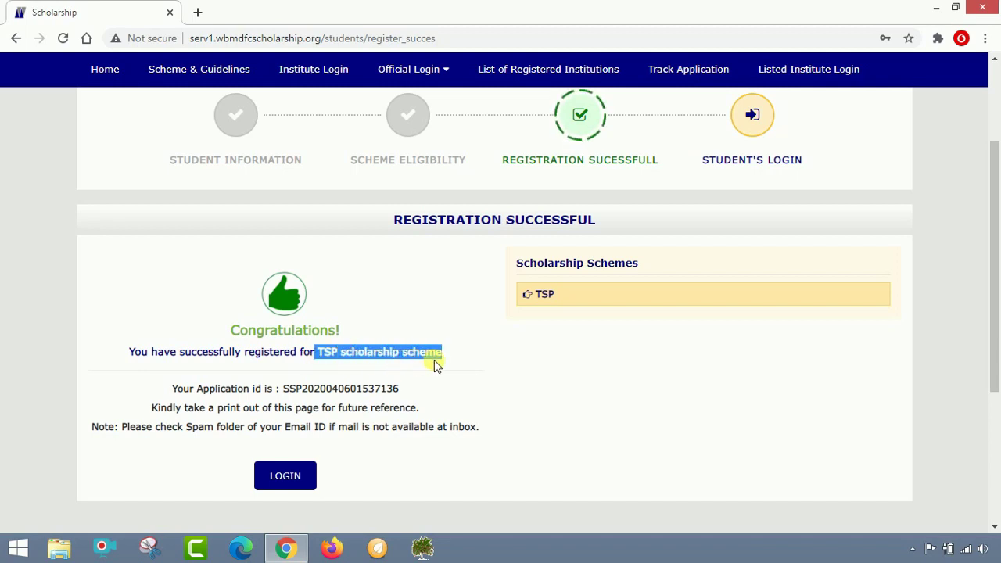
{"action": "left_click", "coordinate": [399, 370]}
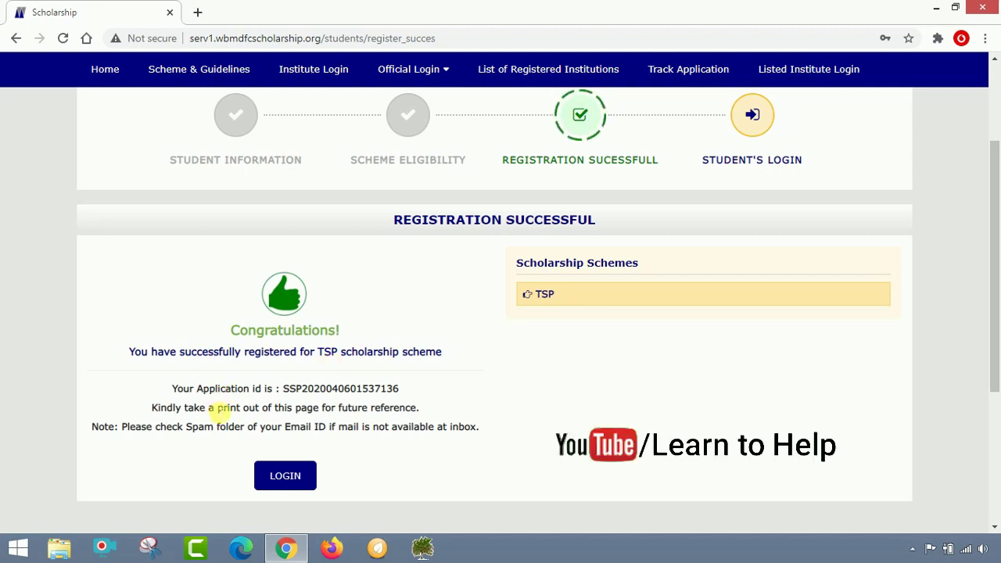
{"action": "left_click_drag", "start_coordinate": [400, 389], "coordinate": [286, 389]}
{"action": "key", "text": "ctrl+c"}
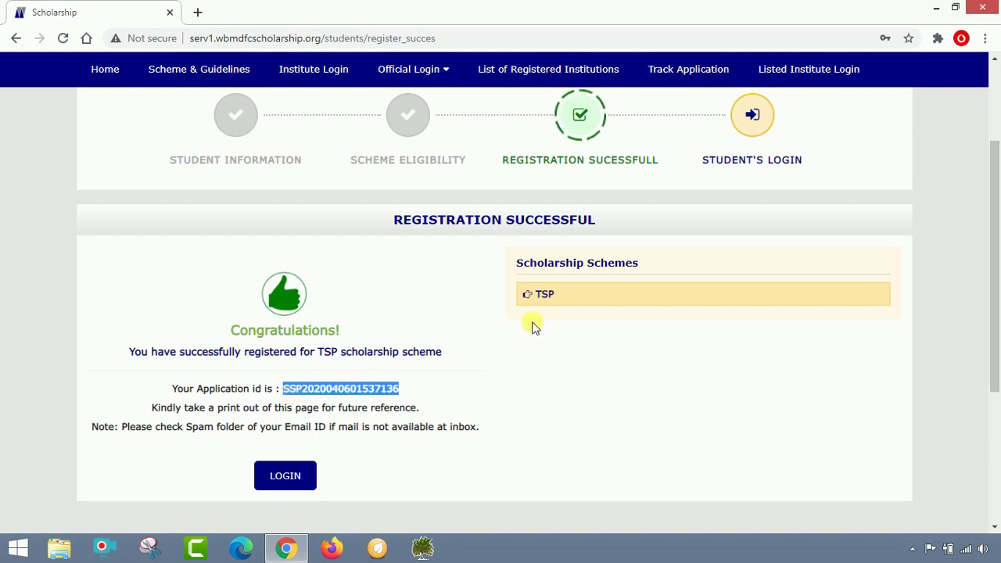
{"action": "left_click", "coordinate": [291, 479]}
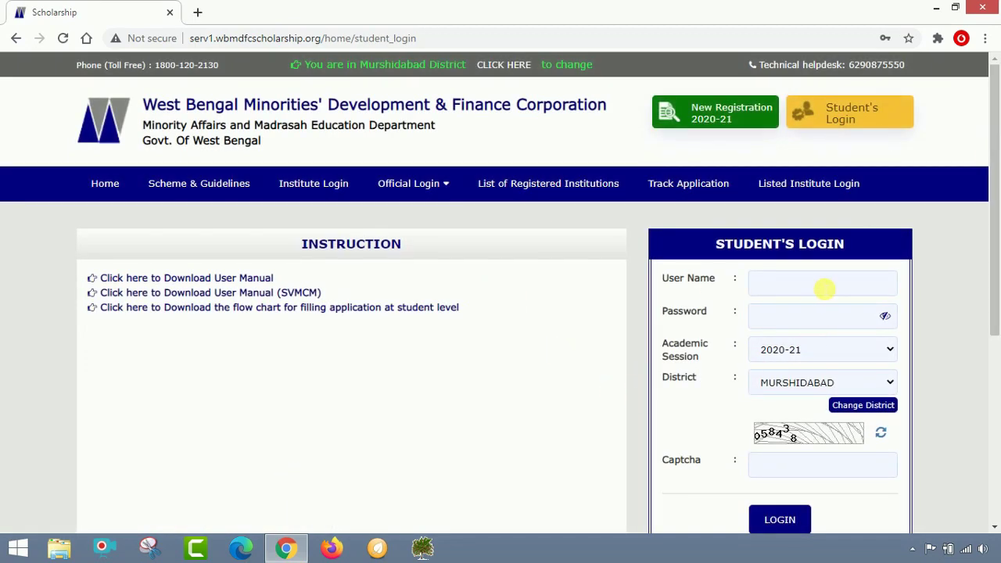
Log in using the pasted application ID as user name, the account password and the captcha code
{"action": "left_click", "coordinate": [825, 288]}
{"action": "key", "text": "ctrl+v"}
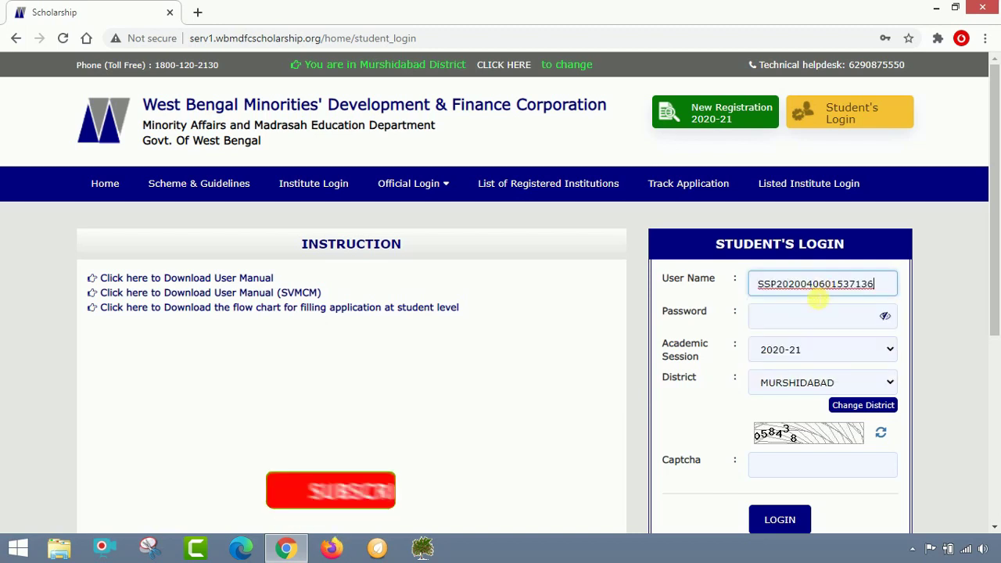
{"action": "left_click", "coordinate": [807, 322]}
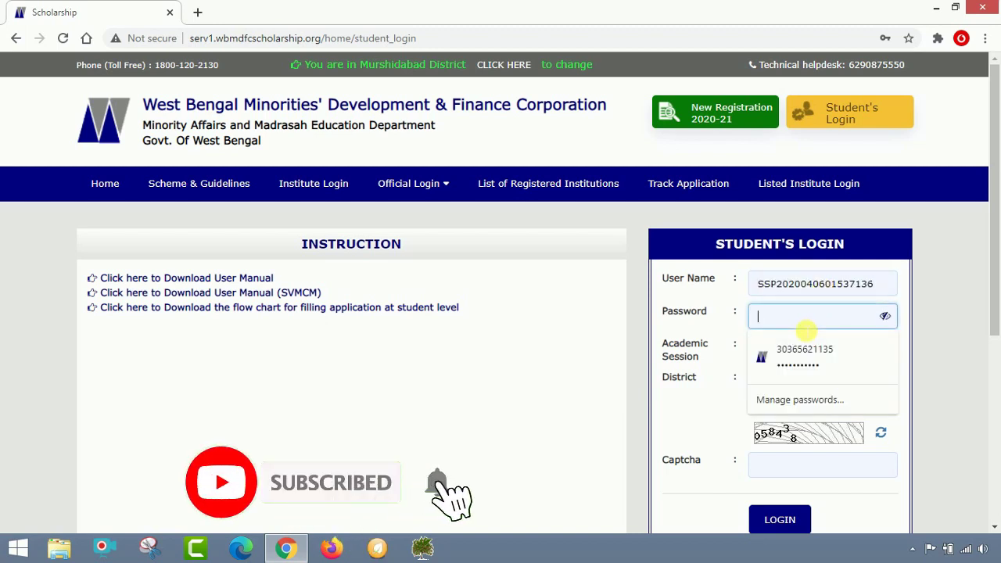
{"action": "type", "text": "•••••••••"}
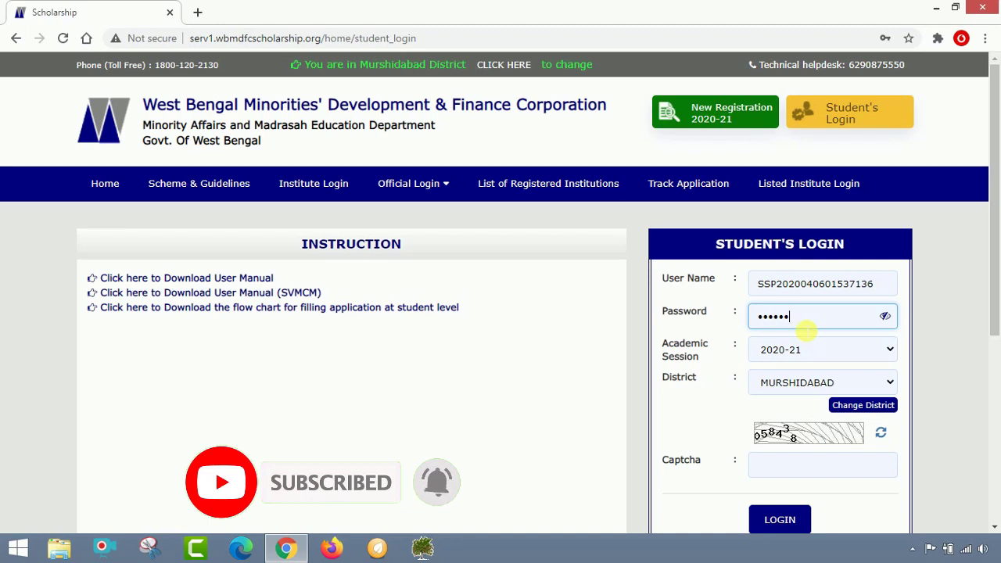
{"action": "type", "text": "•"}
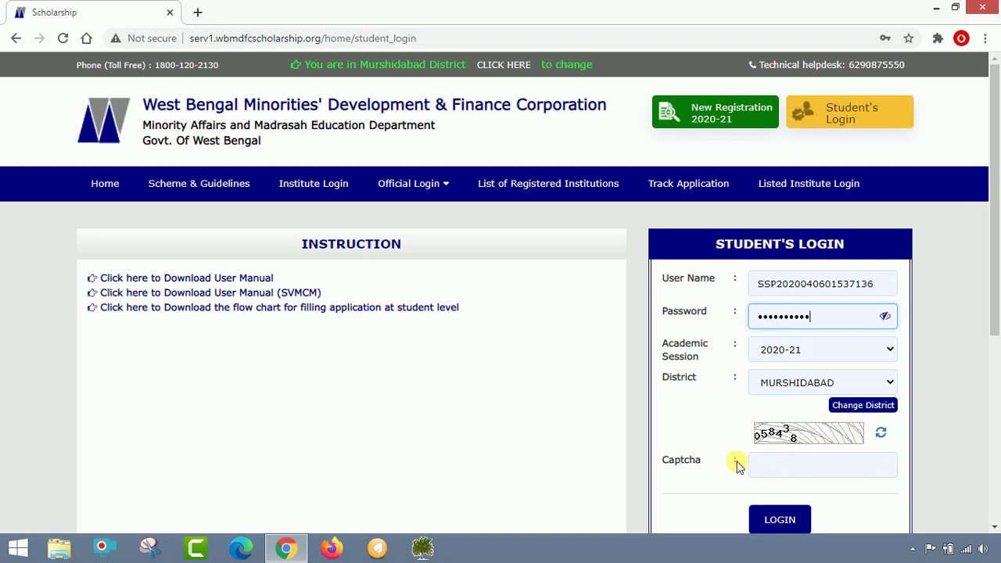
{"action": "left_click", "coordinate": [777, 466]}
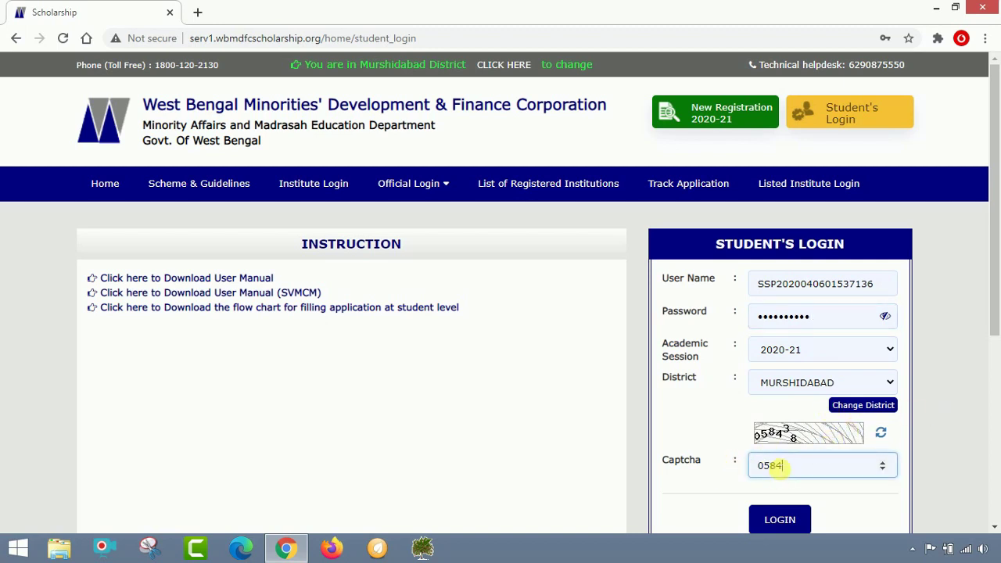
{"action": "type", "text": "058438"}
{"action": "left_click", "coordinate": [774, 525]}
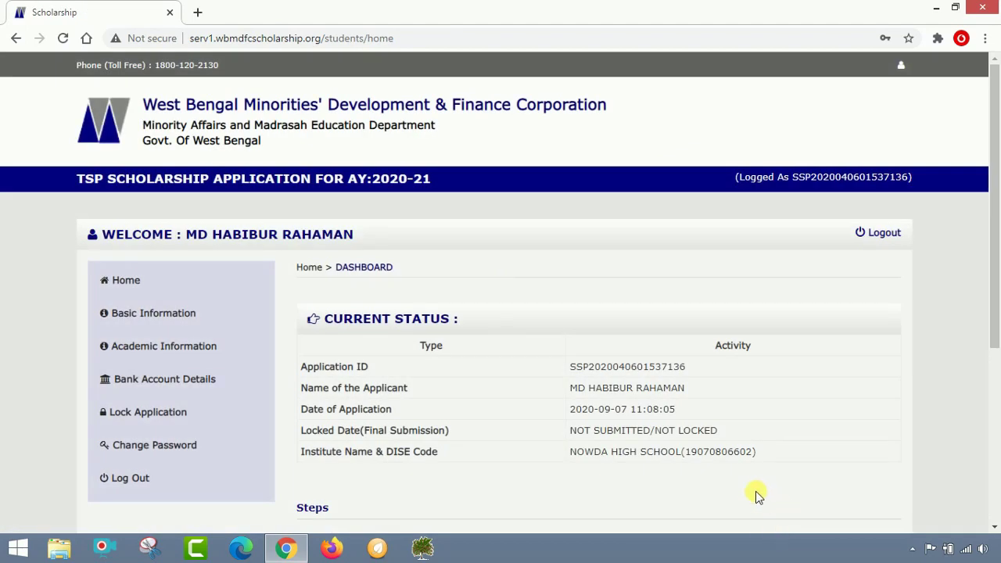
Open the Basic Information section from the TSP application dashboard
{"action": "scroll", "coordinate": [648, 413], "scroll_direction": "down", "scroll_amount": 1}
{"action": "scroll", "coordinate": [618, 418], "scroll_direction": "down", "scroll_amount": 1}
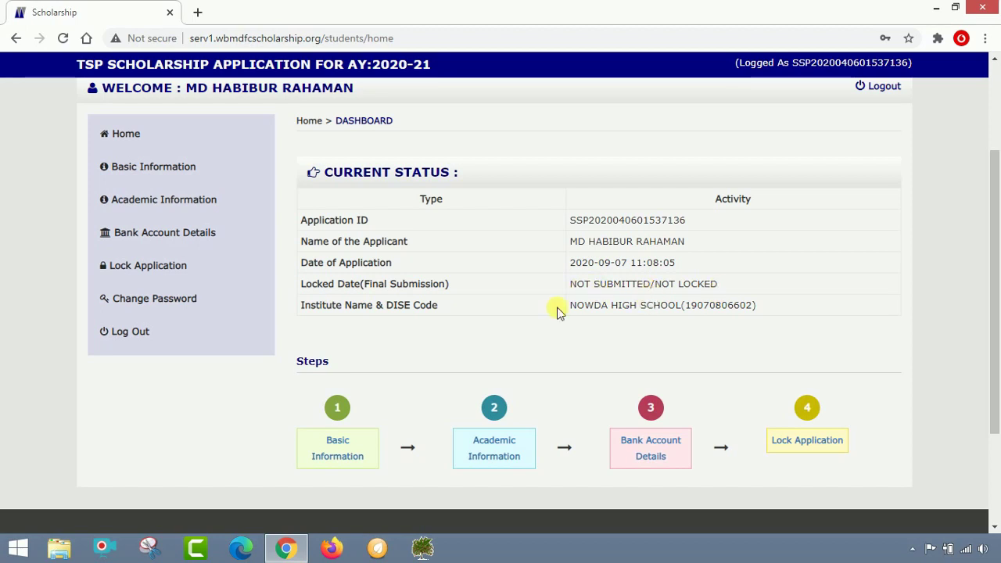
{"action": "left_click", "coordinate": [130, 174]}
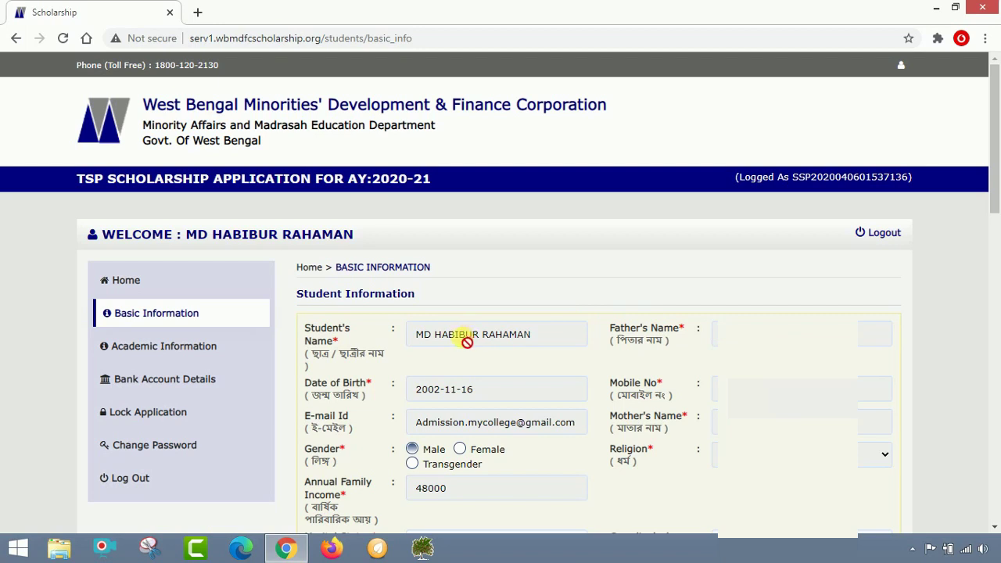
Choose Un-Married as marital status and enter the guardian's full name
{"action": "scroll", "coordinate": [467, 342], "scroll_direction": "down", "scroll_amount": 1}
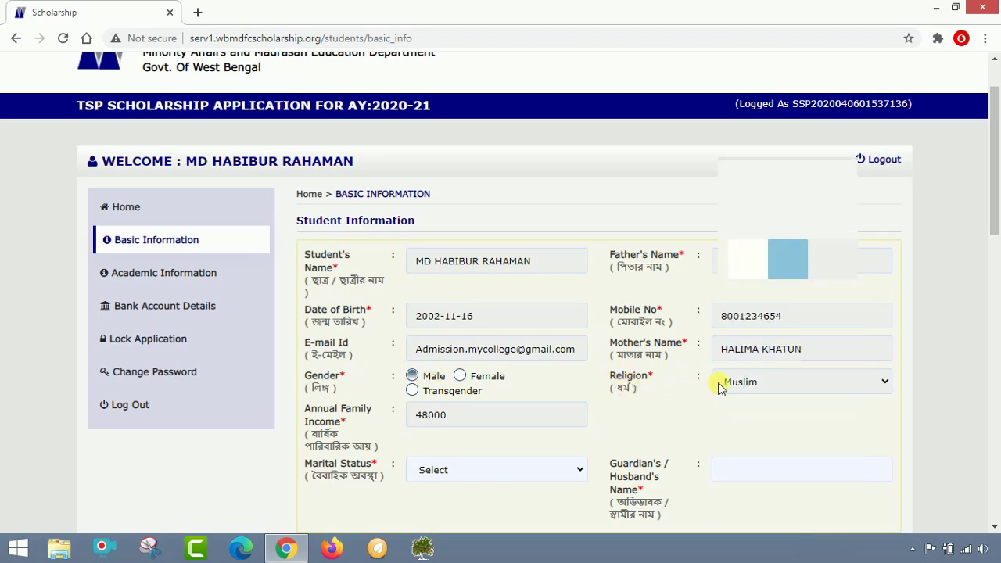
{"action": "scroll", "coordinate": [442, 386], "scroll_direction": "down", "scroll_amount": 2}
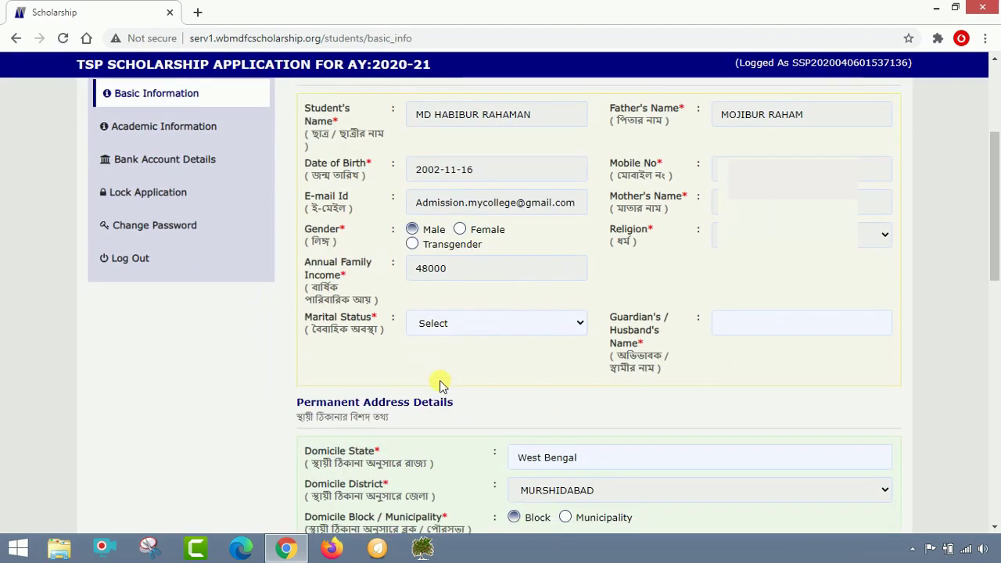
{"action": "left_click", "coordinate": [459, 331]}
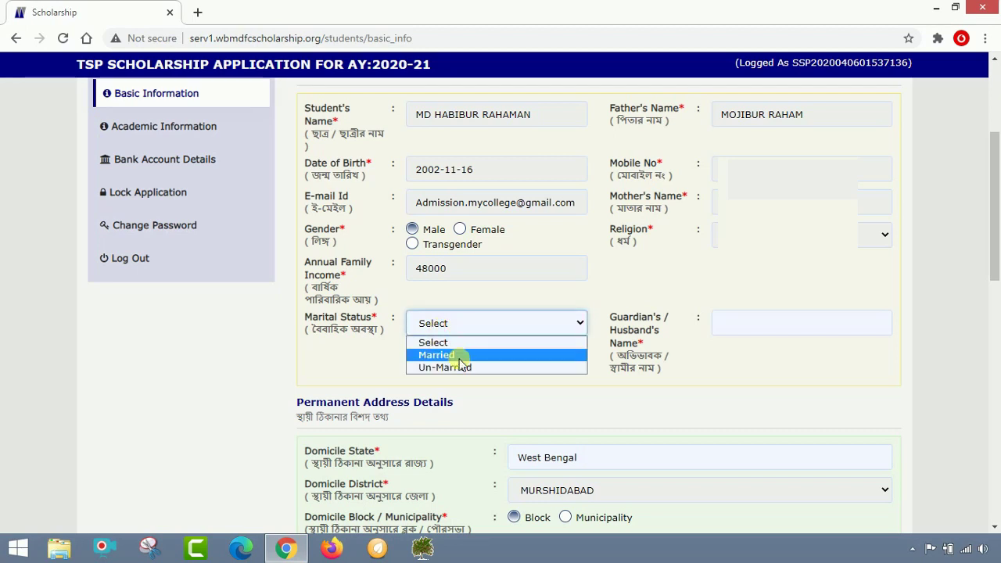
{"action": "left_click", "coordinate": [458, 368]}
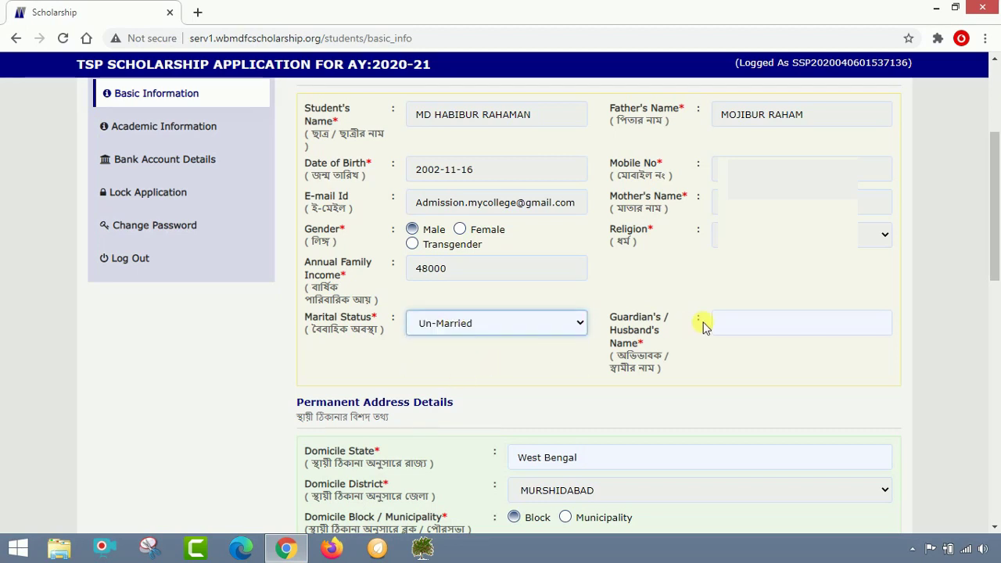
{"action": "left_click", "coordinate": [741, 326]}
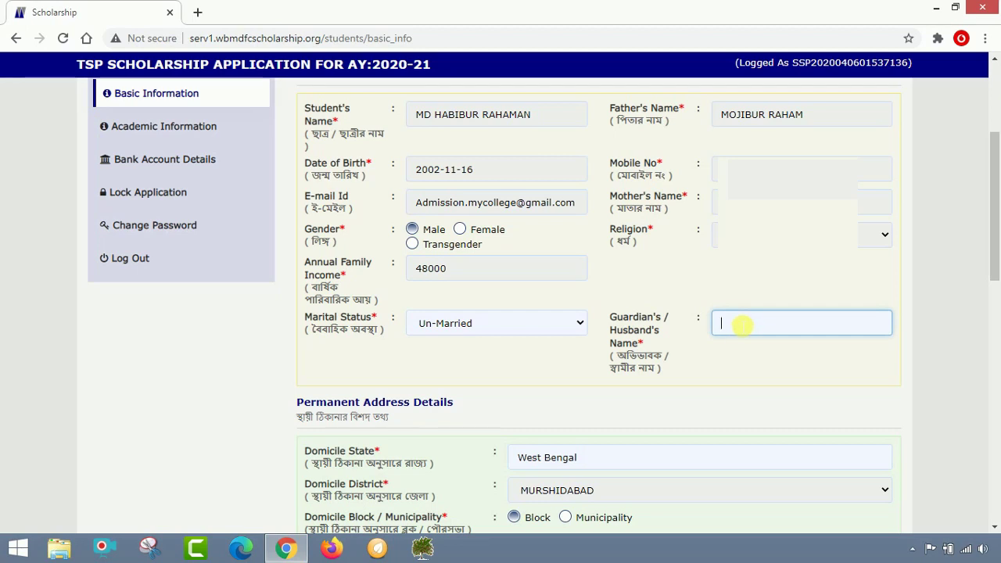
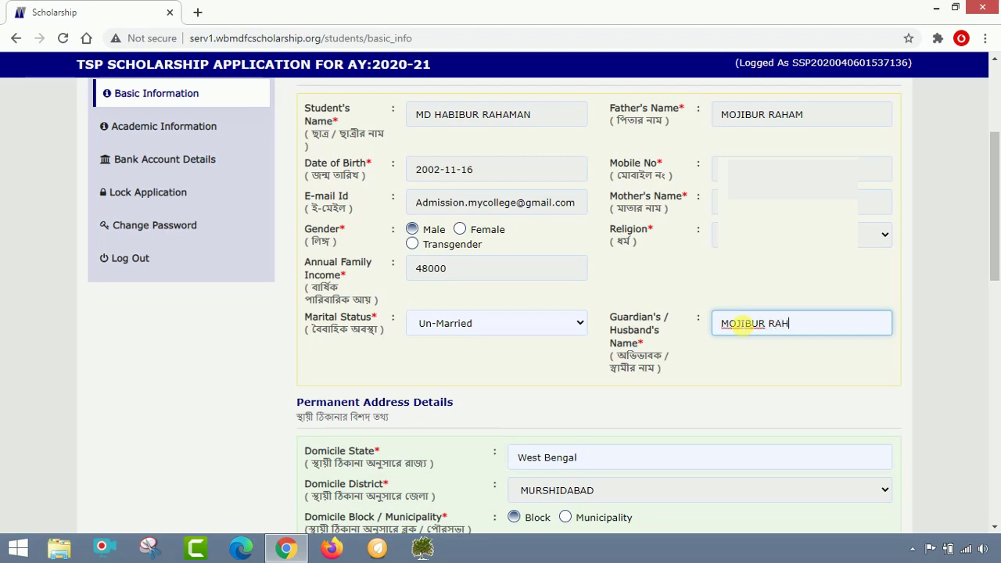
{"action": "scroll", "coordinate": [741, 327], "scroll_direction": "down", "scroll_amount": 1}
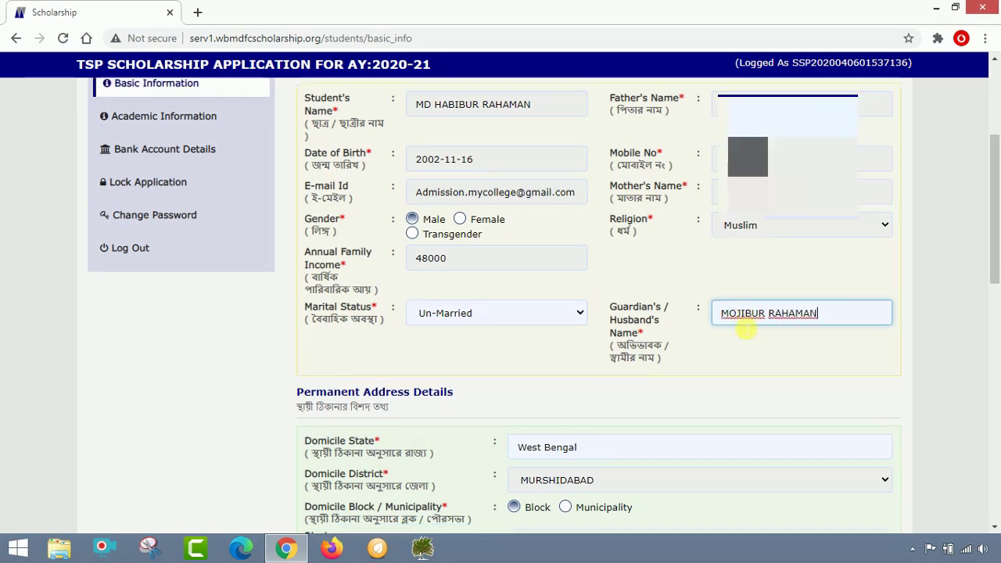
{"action": "scroll", "coordinate": [741, 327], "scroll_direction": "down", "scroll_amount": 1}
{"action": "scroll", "coordinate": [671, 346], "scroll_direction": "down", "scroll_amount": 1}
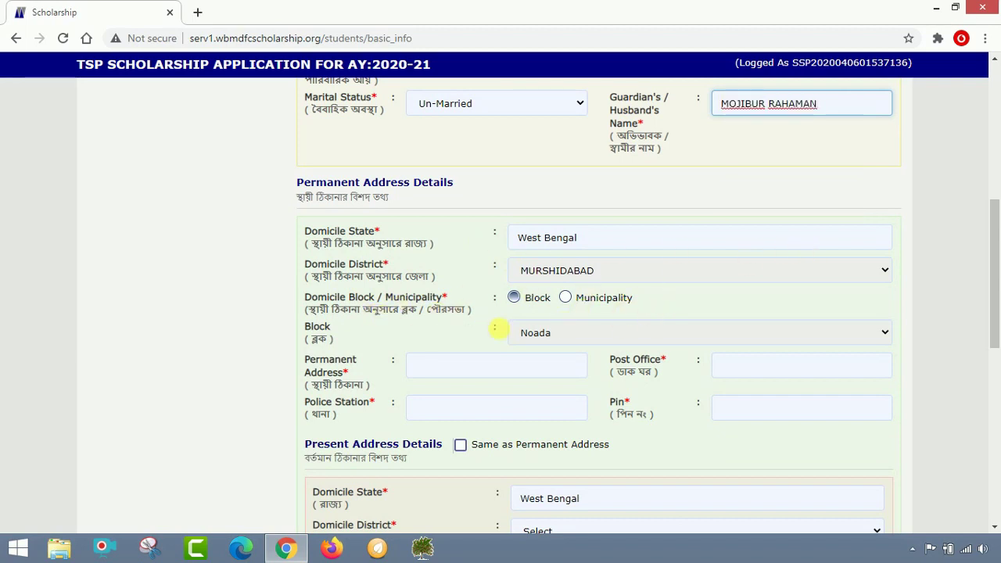
Fill in the permanent address, post office, police station and PIN code fields
{"action": "left_click", "coordinate": [445, 376]}
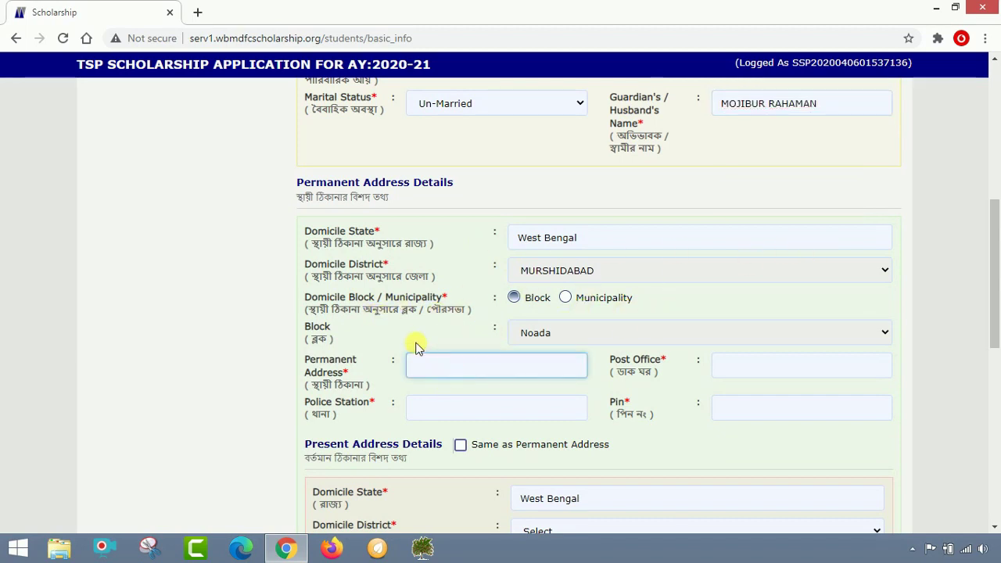
{"action": "type", "text": "NOWDA"}
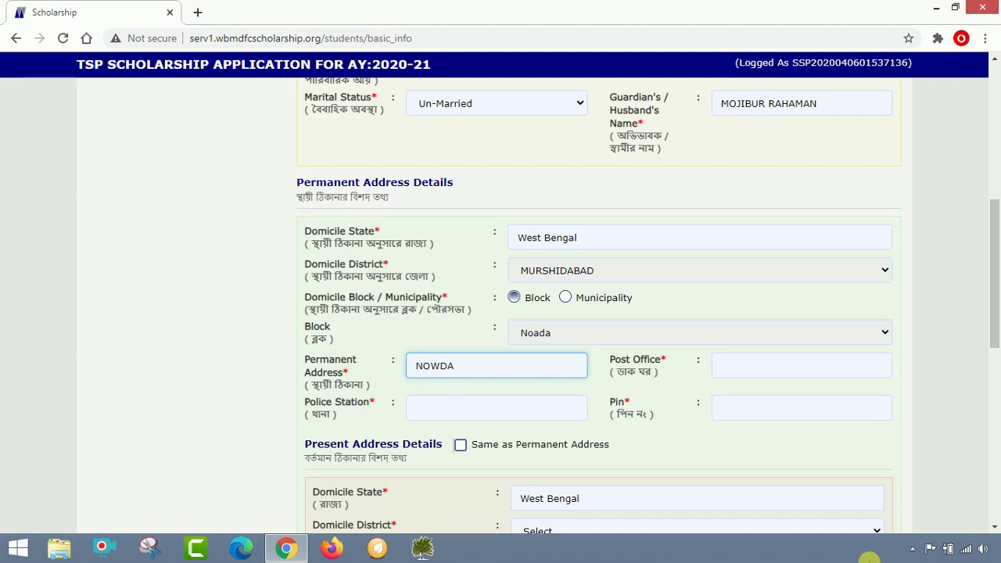
{"action": "left_click", "coordinate": [831, 380]}
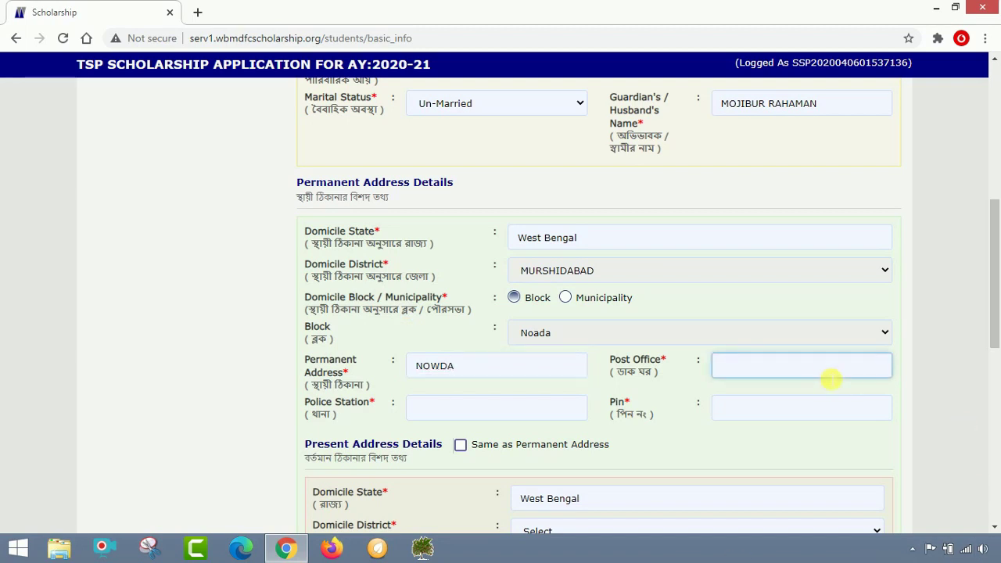
{"action": "type", "text": "NOWDA"}
{"action": "left_click", "coordinate": [471, 415]}
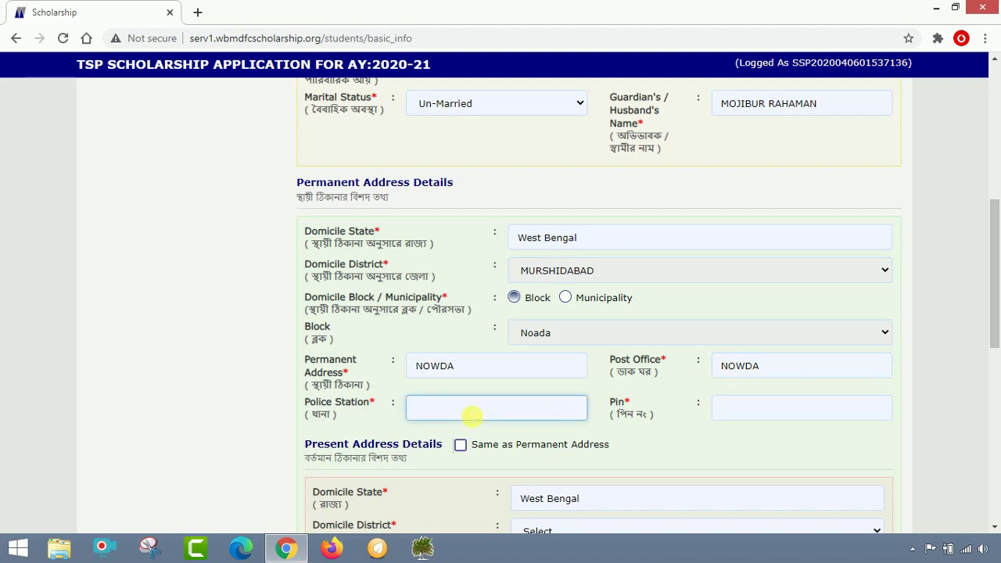
{"action": "type", "text": "NOWDA"}
{"action": "left_click", "coordinate": [773, 417]}
{"action": "type", "text": "7"}
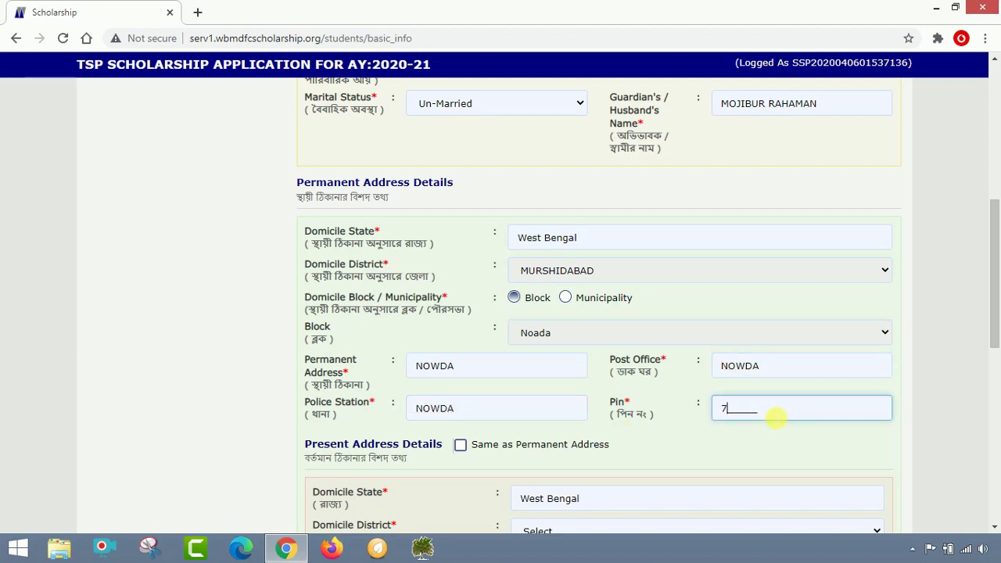
{"action": "type", "text": "42121"}
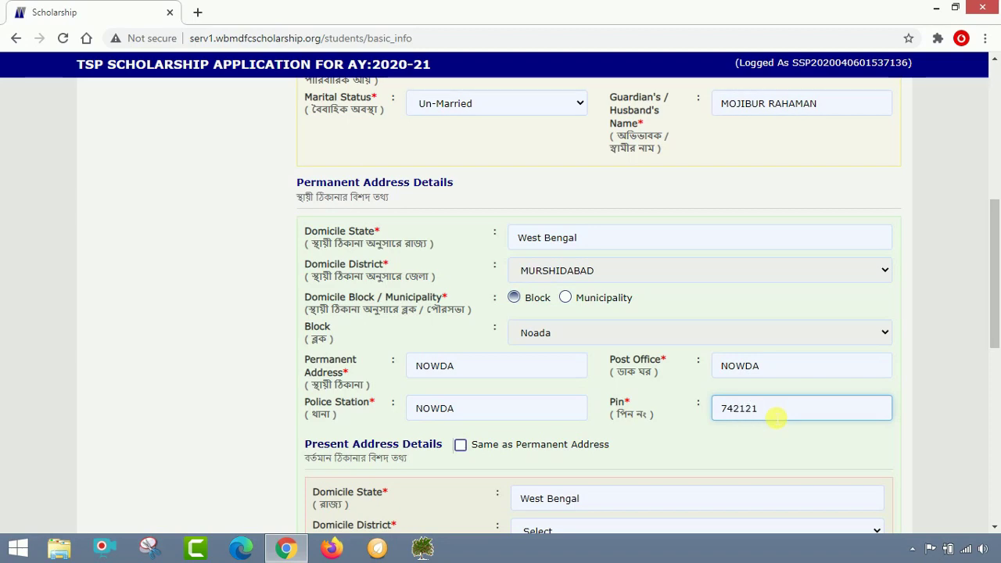
{"action": "scroll", "coordinate": [471, 230], "scroll_direction": "down", "scroll_amount": 2}
{"action": "scroll", "coordinate": [471, 230], "scroll_direction": "up", "scroll_amount": 2}
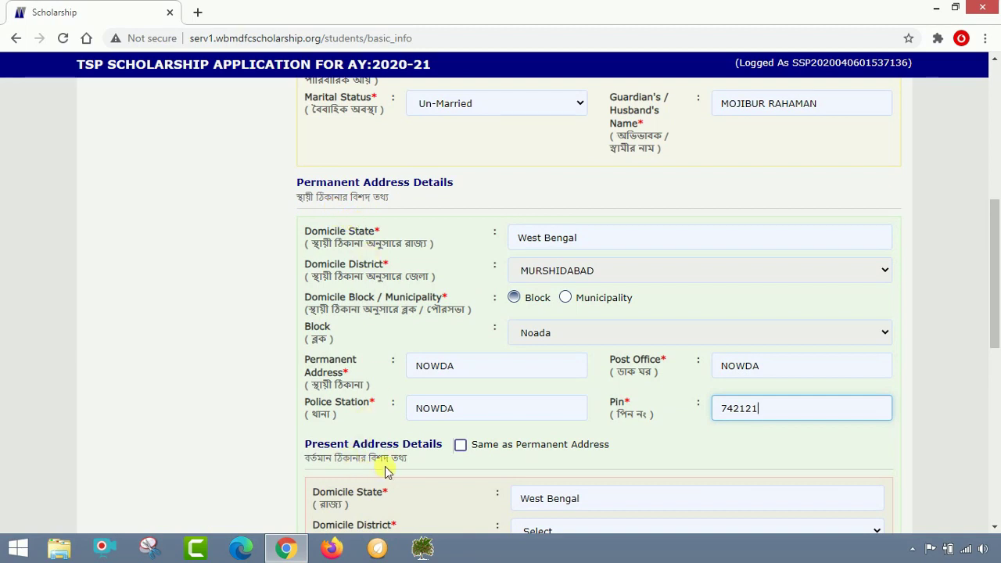
Tick 'Same as Permanent Address' for the present address and submit the basic information
{"action": "left_click", "coordinate": [461, 445]}
{"action": "scroll", "coordinate": [594, 376], "scroll_direction": "down", "scroll_amount": 2}
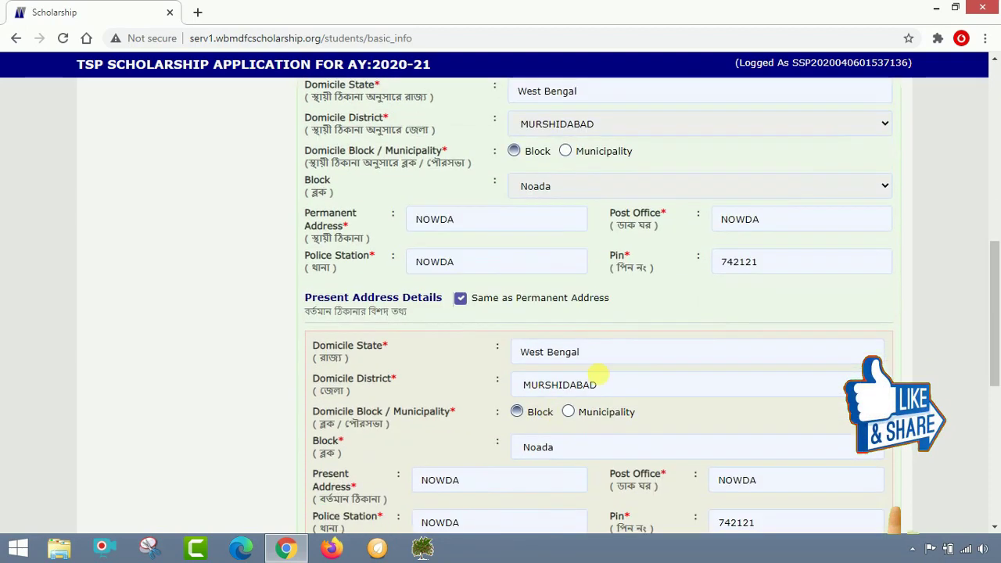
{"action": "scroll", "coordinate": [586, 441], "scroll_direction": "down", "scroll_amount": 2}
{"action": "scroll", "coordinate": [610, 406], "scroll_direction": "down", "scroll_amount": 1}
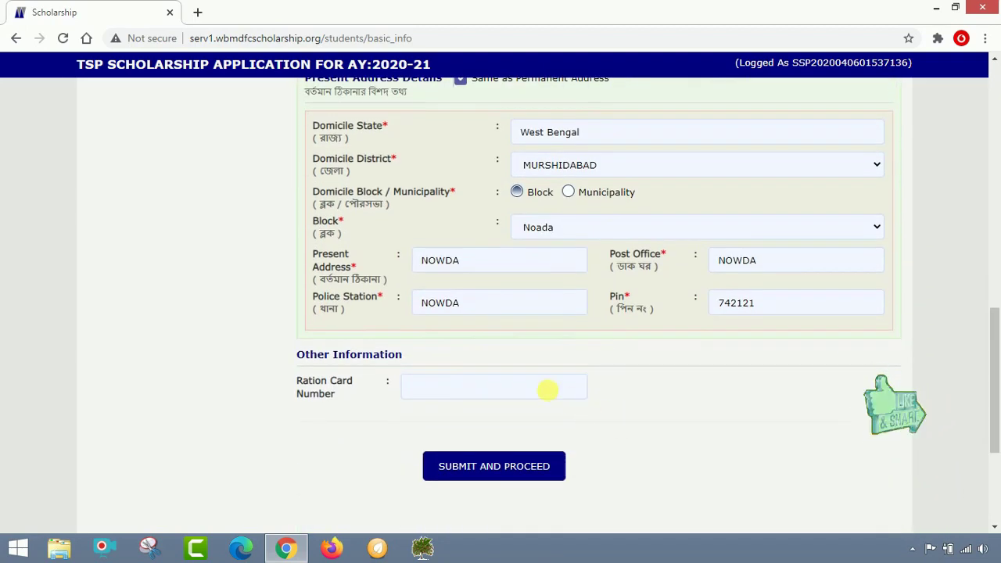
{"action": "left_click", "coordinate": [461, 395]}
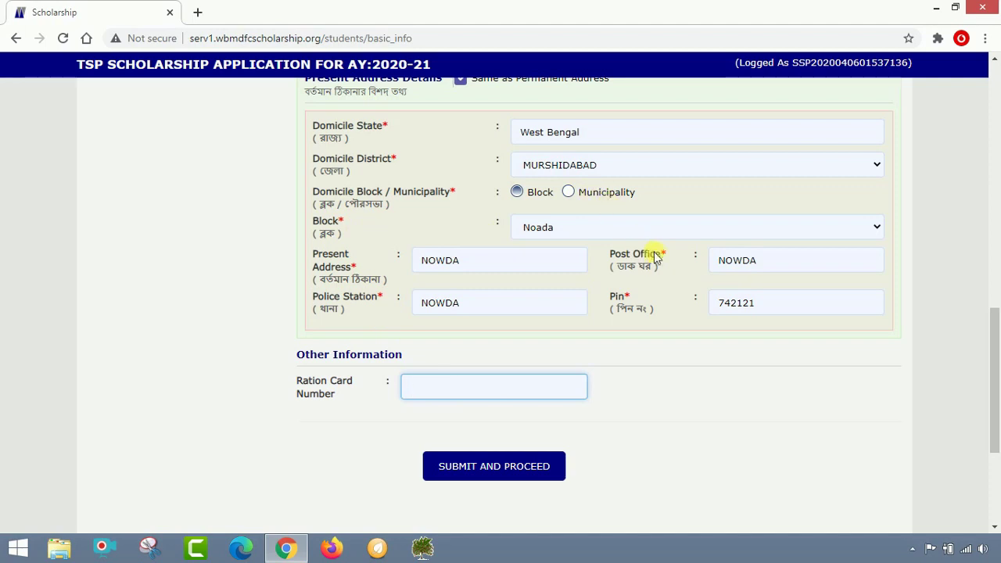
{"action": "left_click", "coordinate": [509, 468]}
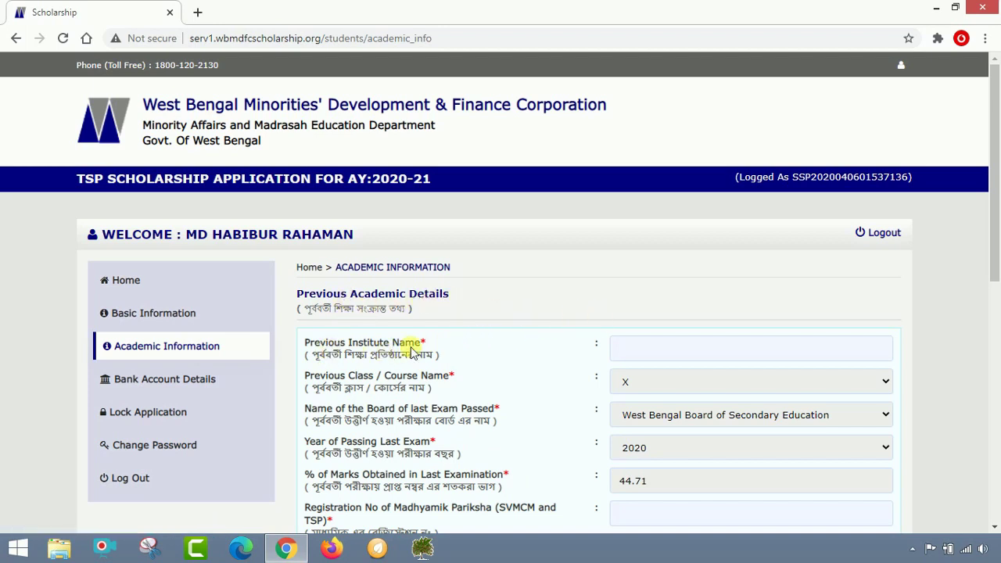
Enter NOWDA HIGH SCHOOL as previous institute name and the student's Madhyamik registration number
{"action": "left_click", "coordinate": [673, 360]}
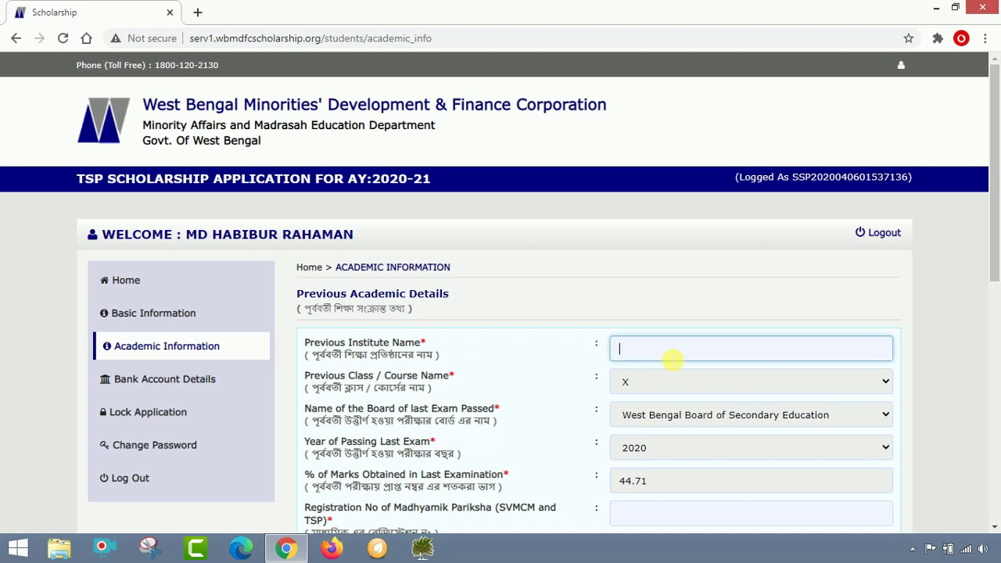
{"action": "type", "text": "NOWDA HI"}
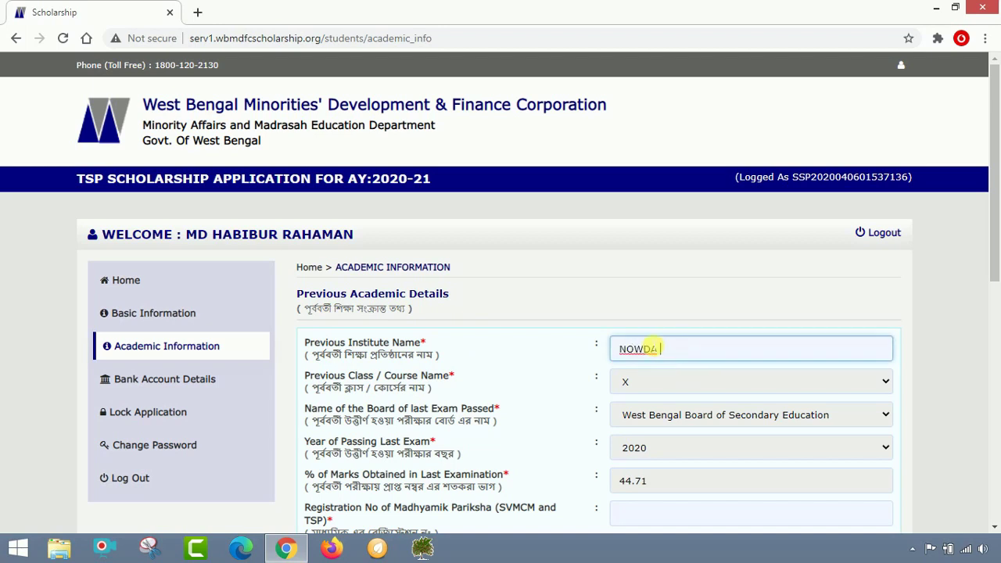
{"action": "type", "text": "GH SCHOOL"}
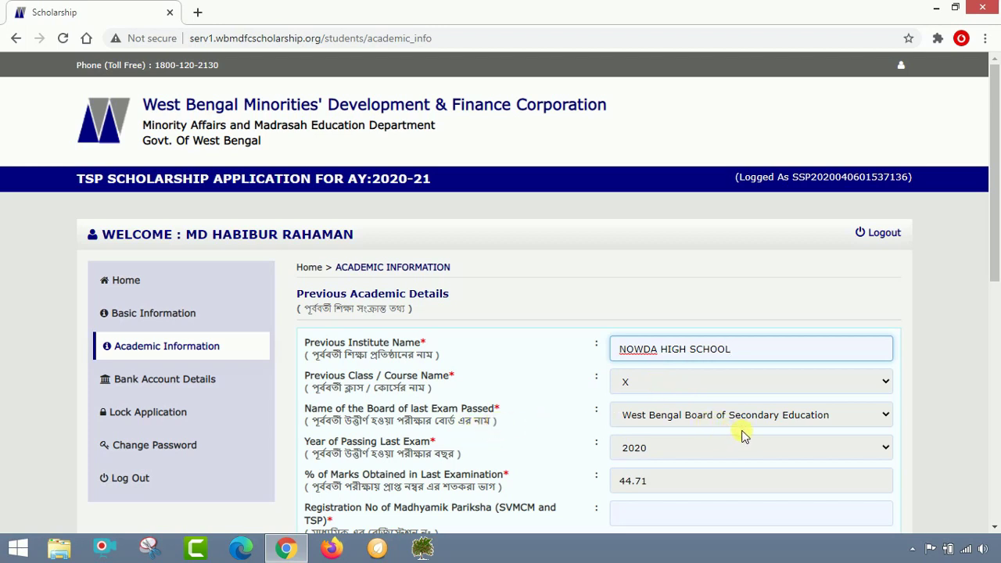
{"action": "scroll", "coordinate": [740, 412], "scroll_direction": "down", "scroll_amount": 1}
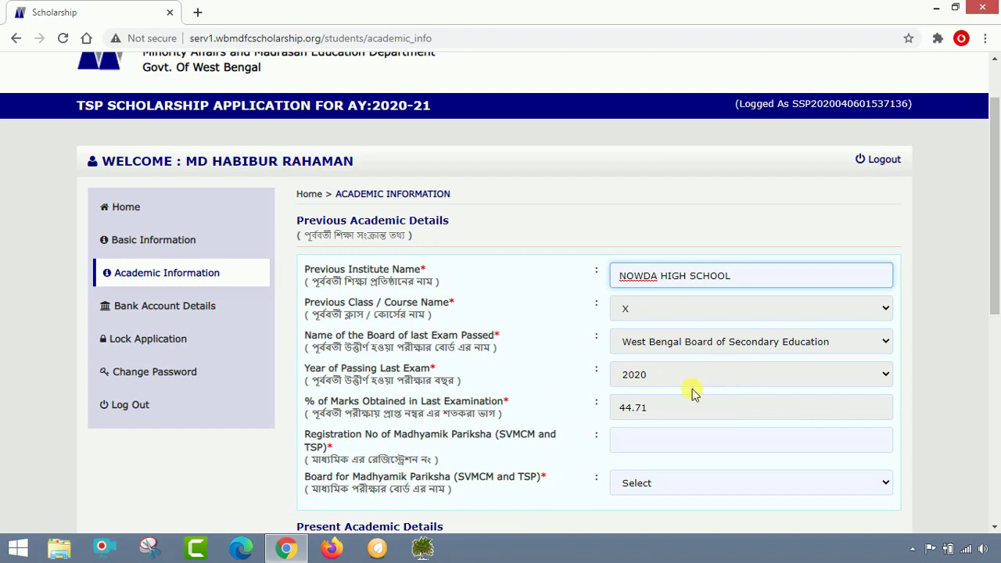
{"action": "scroll", "coordinate": [559, 384], "scroll_direction": "down", "scroll_amount": 1}
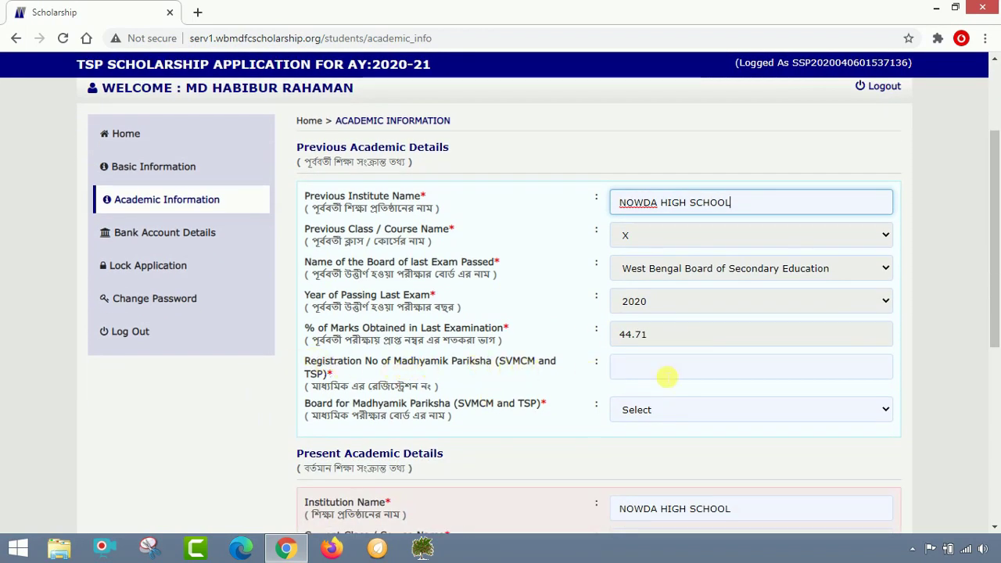
{"action": "left_click", "coordinate": [666, 376]}
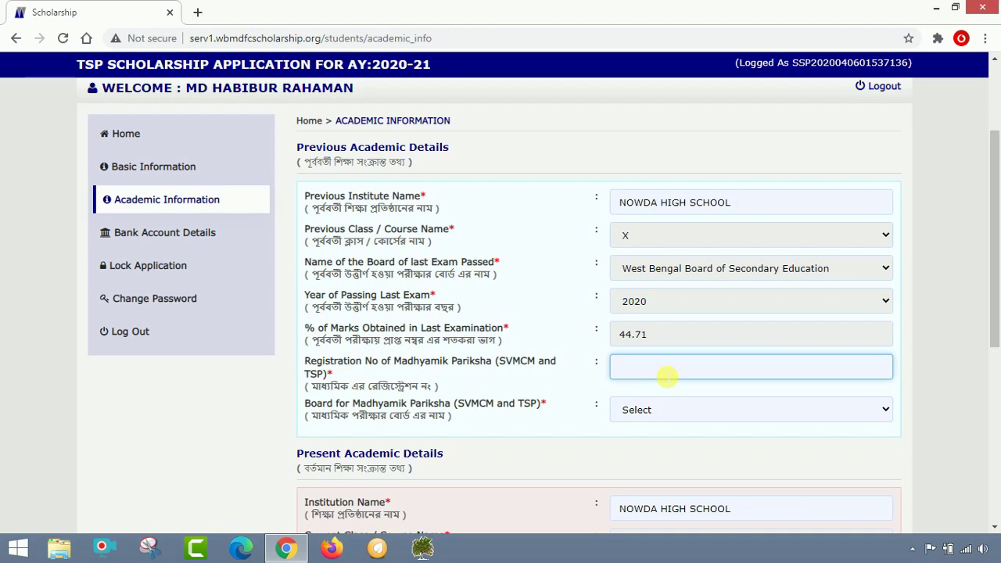
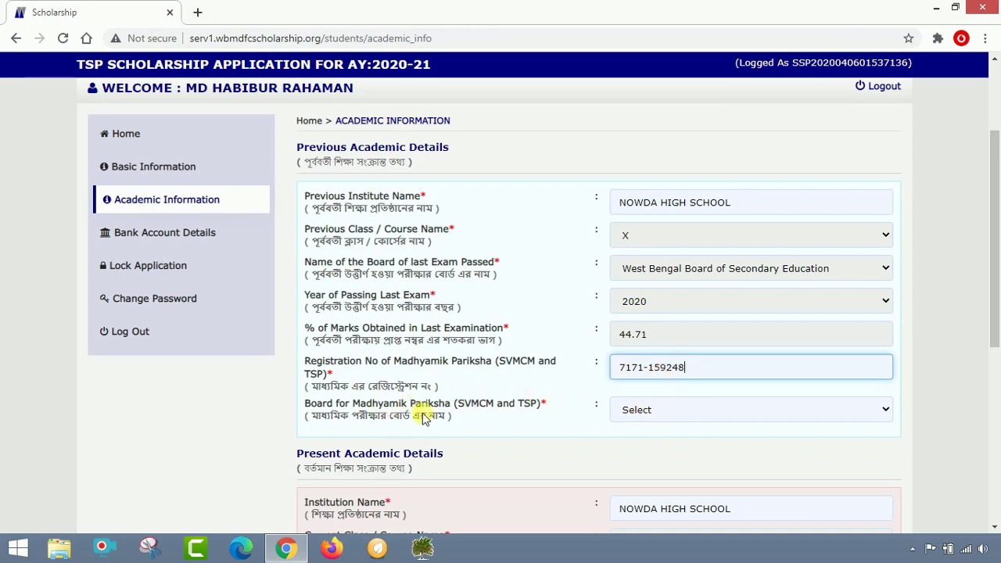
Set the Madhyamik board to West Bengal Board of Secondary Education
{"action": "left_click", "coordinate": [678, 411]}
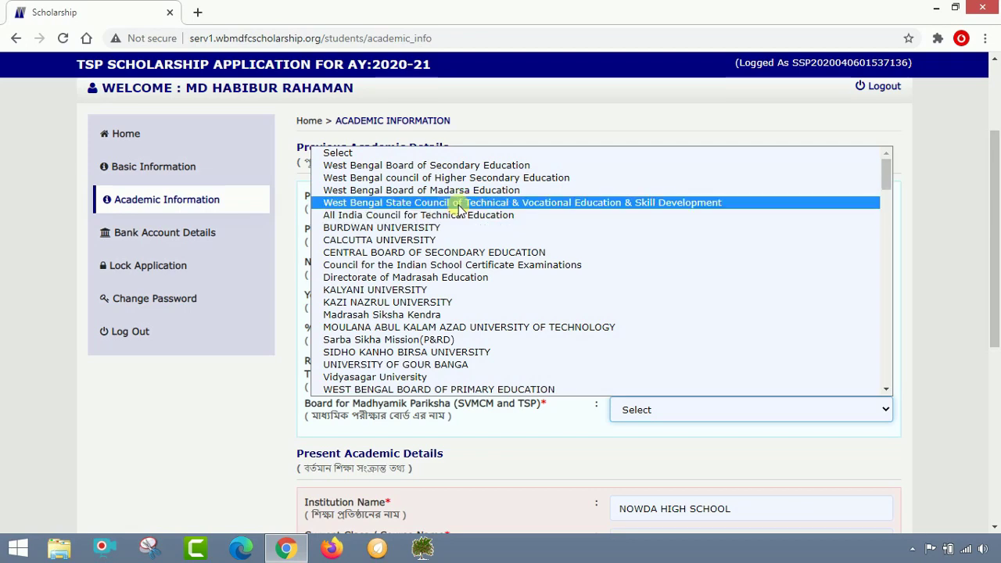
{"action": "left_click", "coordinate": [469, 166]}
{"action": "scroll", "coordinate": [538, 203], "scroll_direction": "down", "scroll_amount": 3}
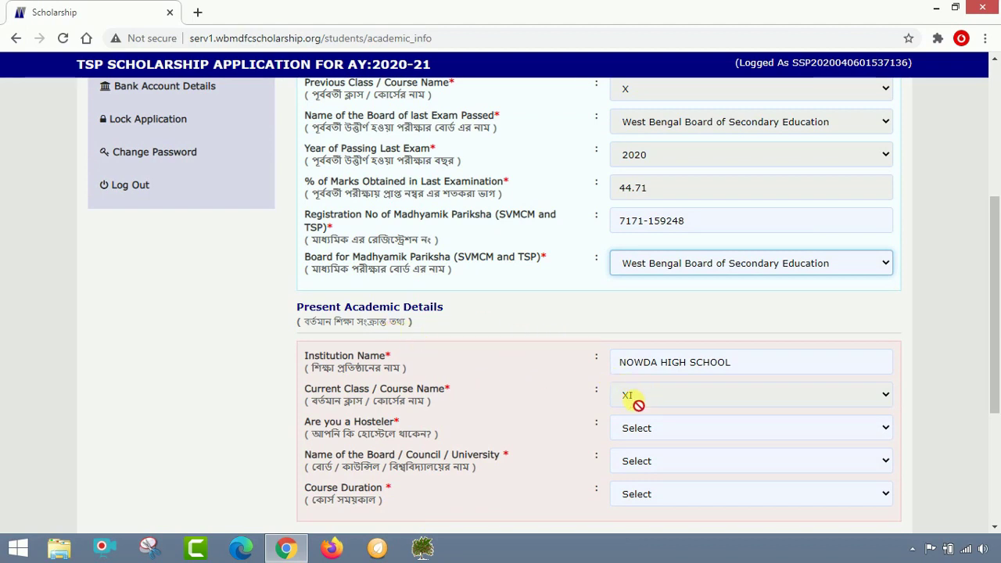
{"action": "scroll", "coordinate": [633, 401], "scroll_direction": "down", "scroll_amount": 1}
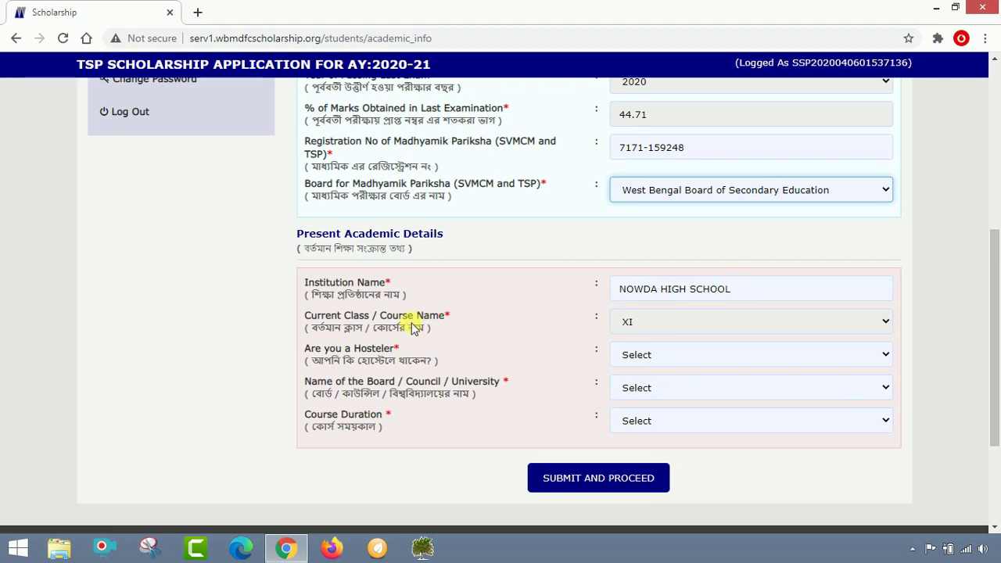
In Present Academic Details, set hosteler to NO, board to West Bengal council of Higher Secondary Education, and duration to 1 Year
{"action": "left_click", "coordinate": [700, 362]}
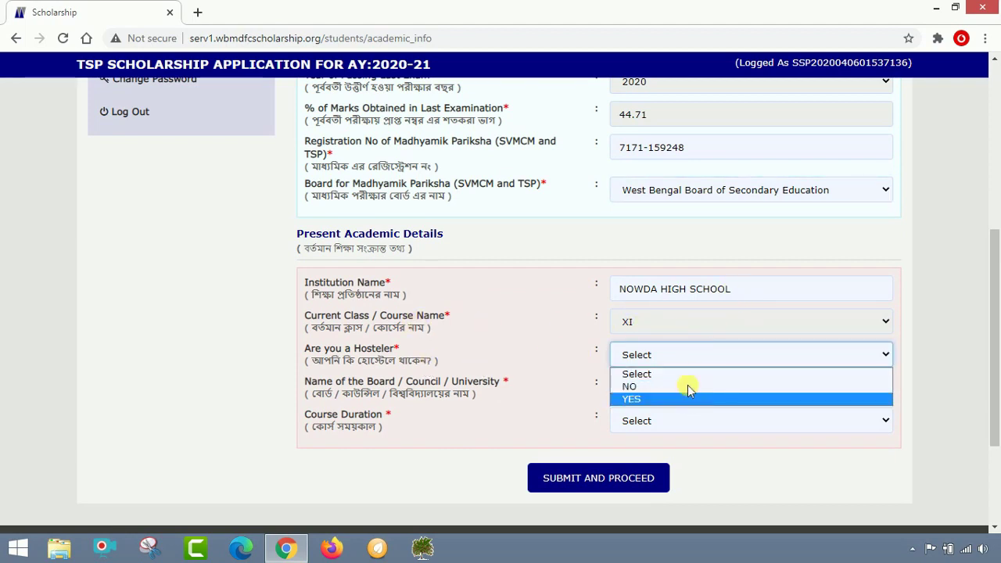
{"action": "left_click", "coordinate": [688, 385]}
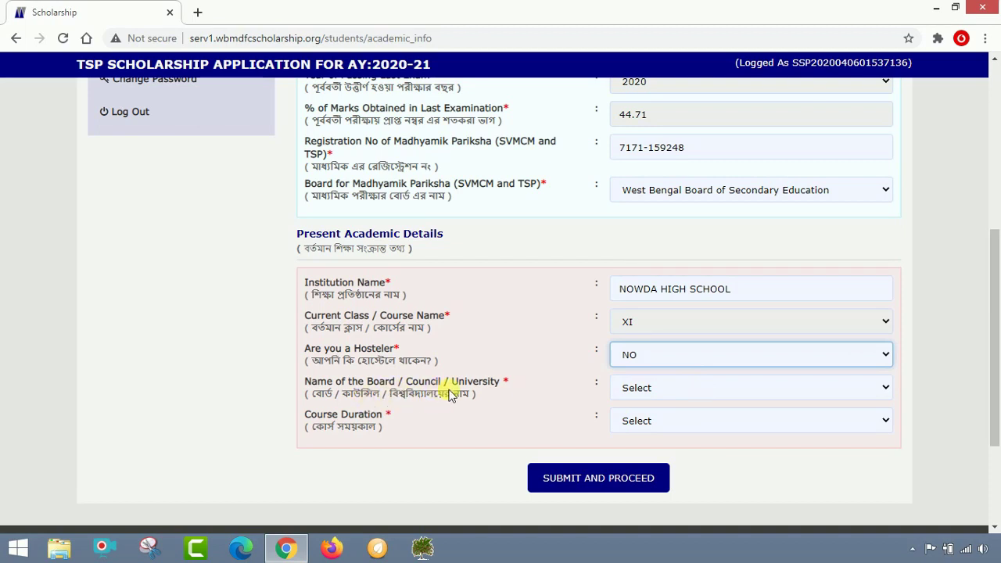
{"action": "left_click", "coordinate": [659, 388]}
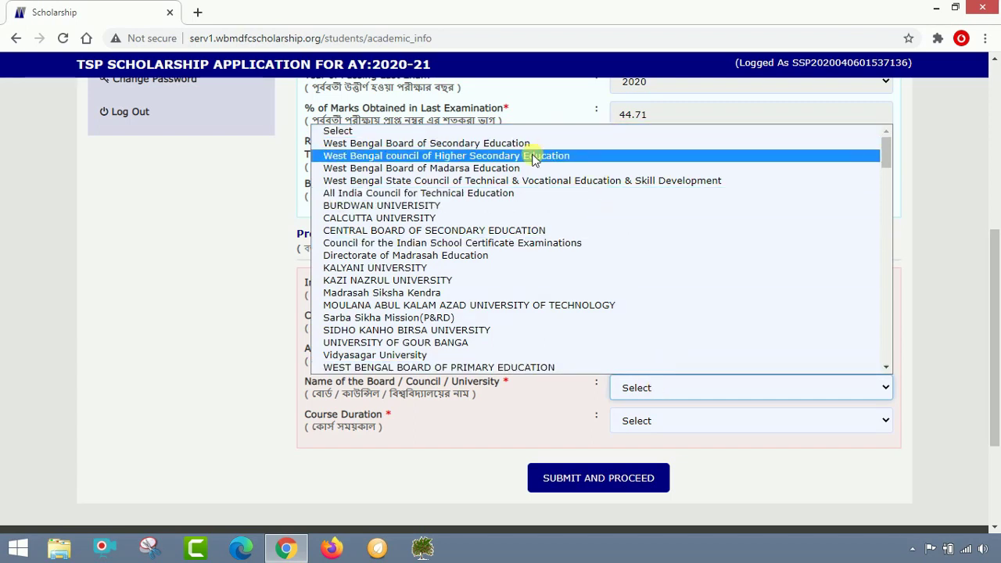
{"action": "left_click", "coordinate": [534, 158]}
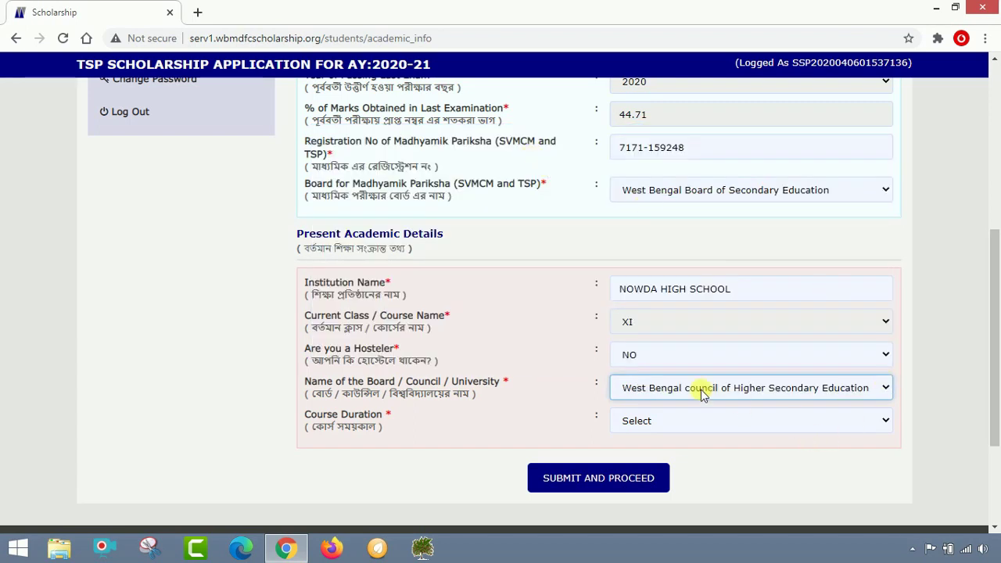
{"action": "left_click", "coordinate": [688, 426]}
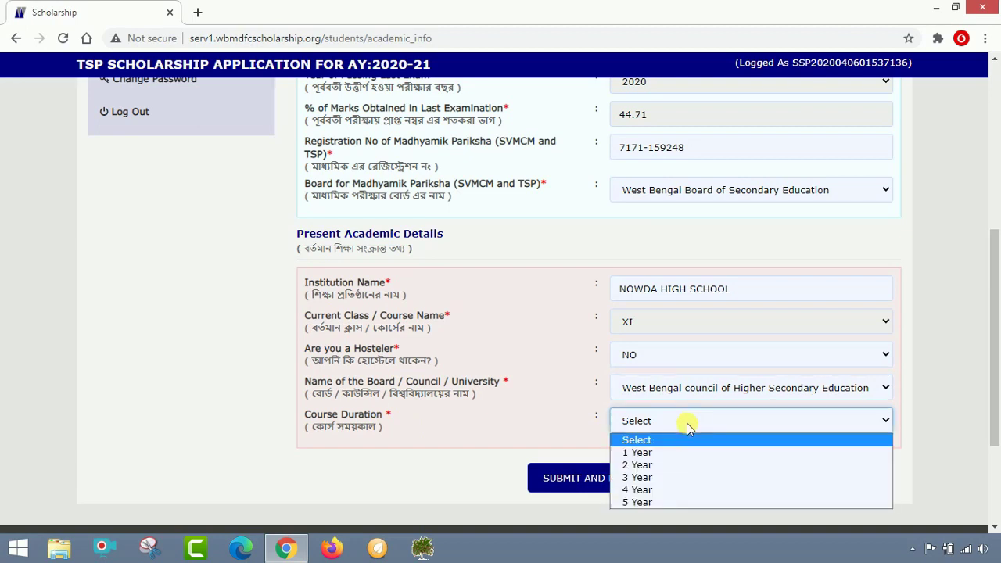
{"action": "left_click", "coordinate": [666, 452]}
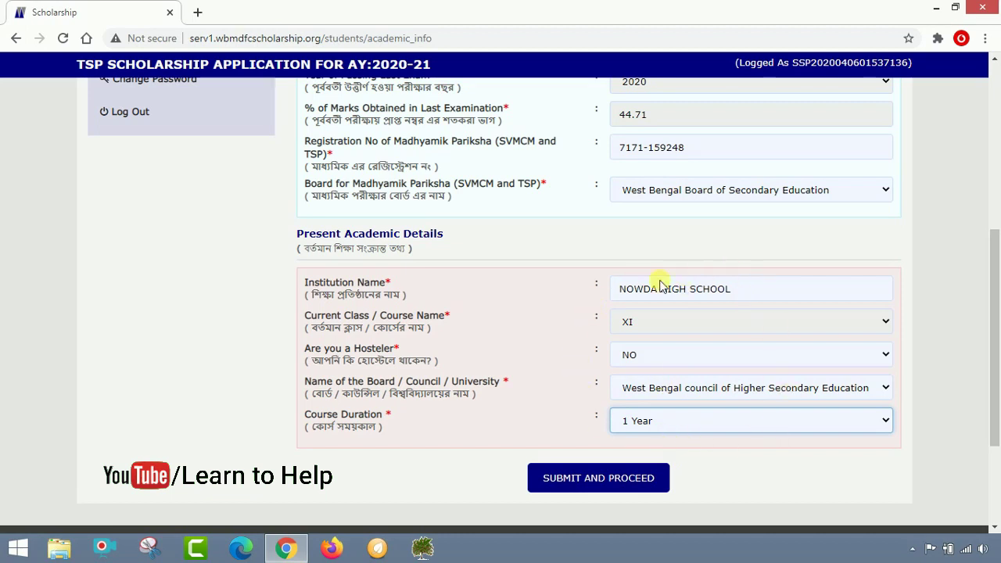
Submit the academic details, then fill the Account Holder Name with the holder's full name from the passbook
{"action": "left_click", "coordinate": [600, 491]}
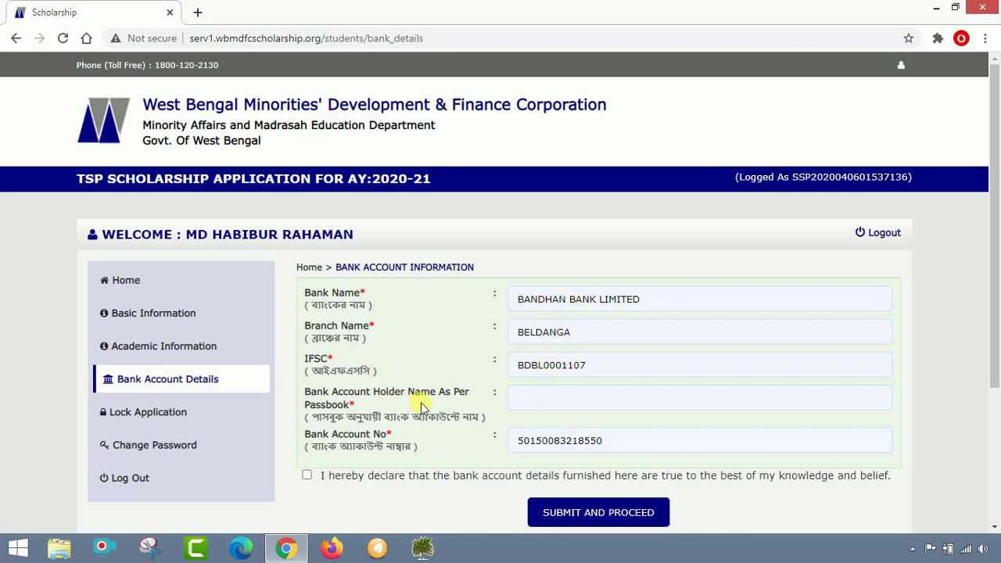
{"action": "left_click_drag", "start_coordinate": [469, 408], "coordinate": [302, 396]}
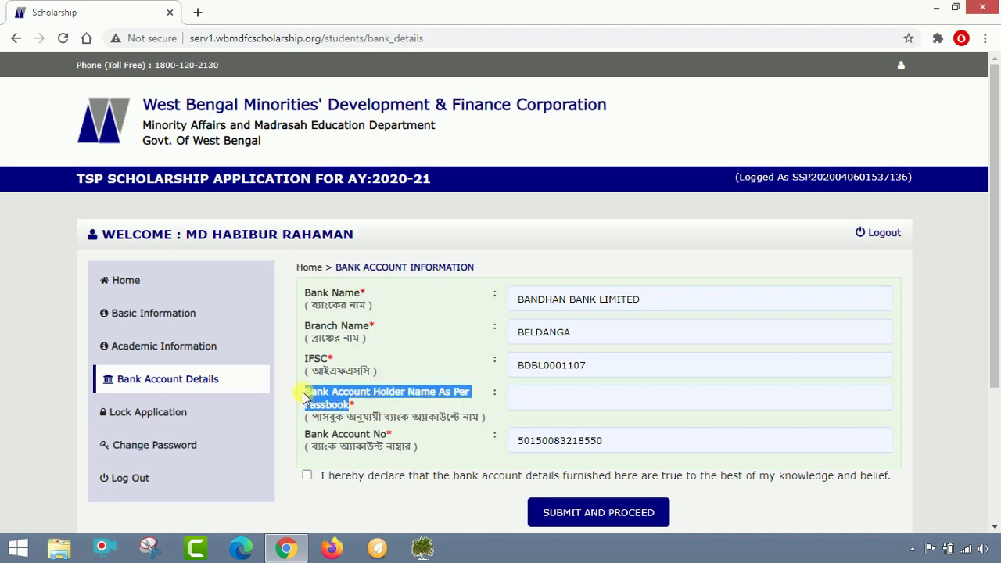
{"action": "left_click", "coordinate": [475, 393]}
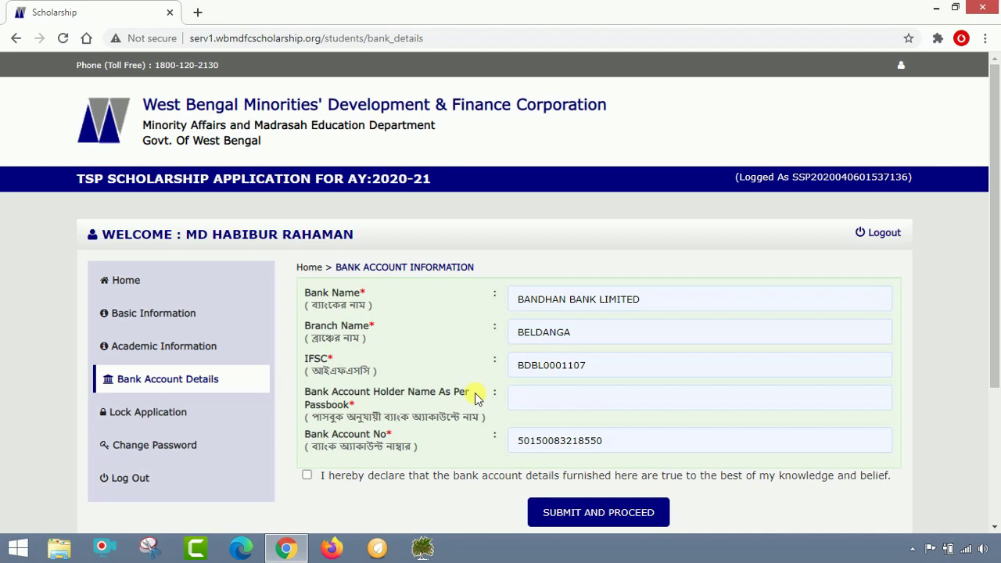
{"action": "left_click", "coordinate": [542, 402]}
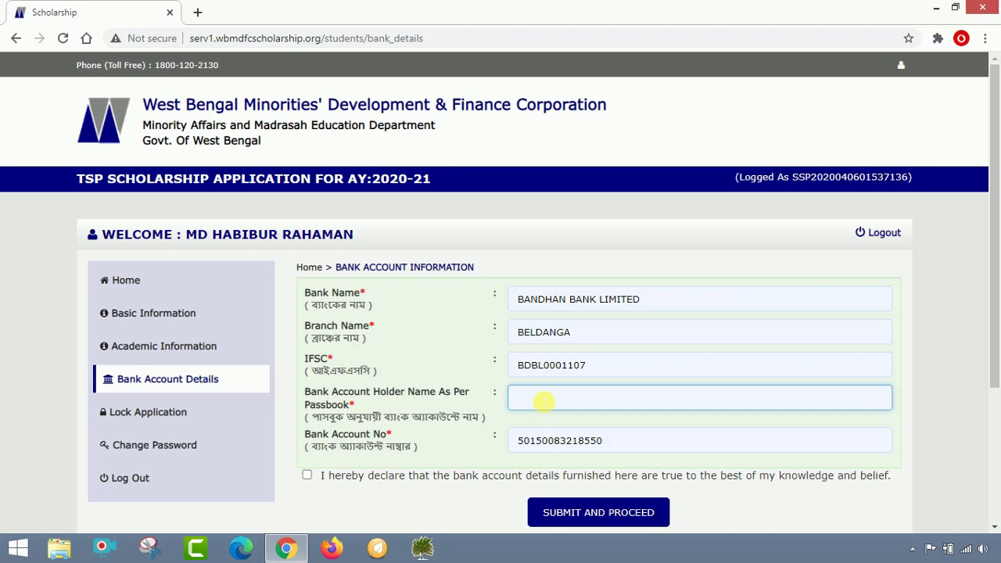
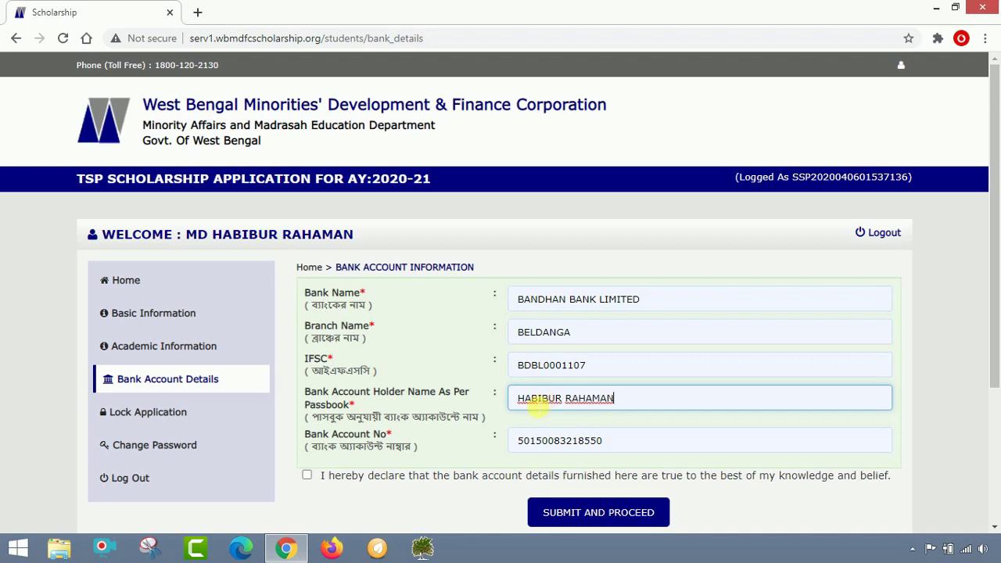